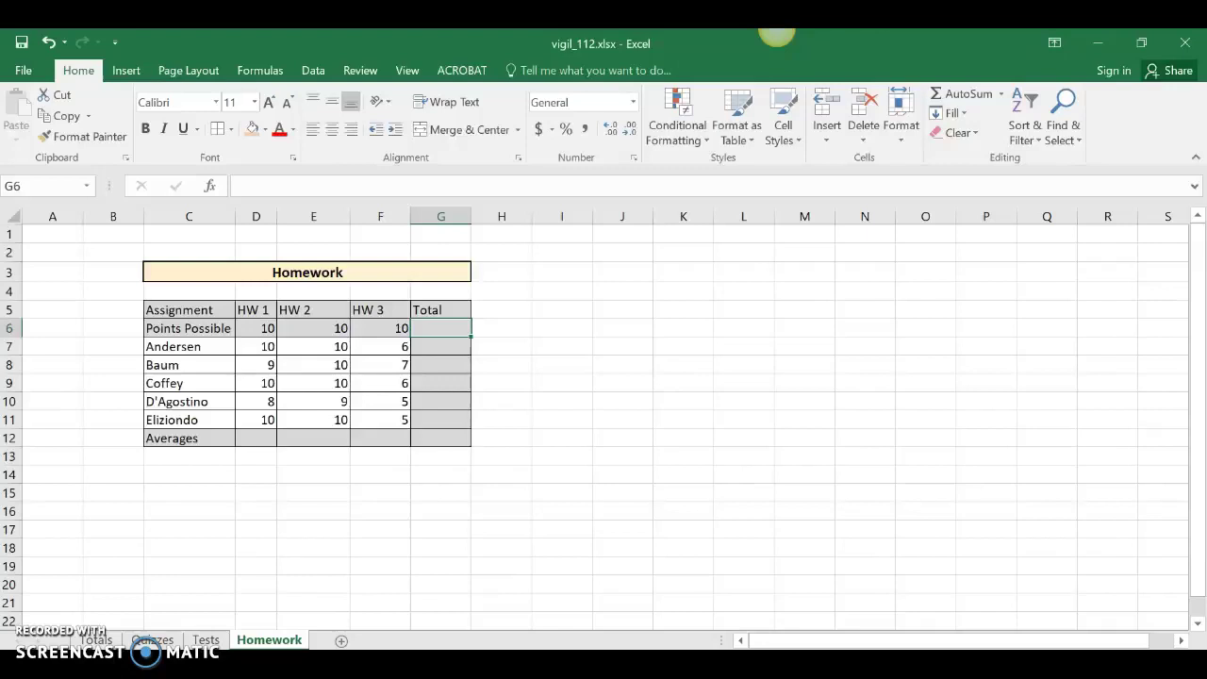
Total the Points Possible row on the Homework sheet by entering an AutoSum of D6:F6 in cell G6.
{"action": "left_click", "coordinate": [578, 346]}
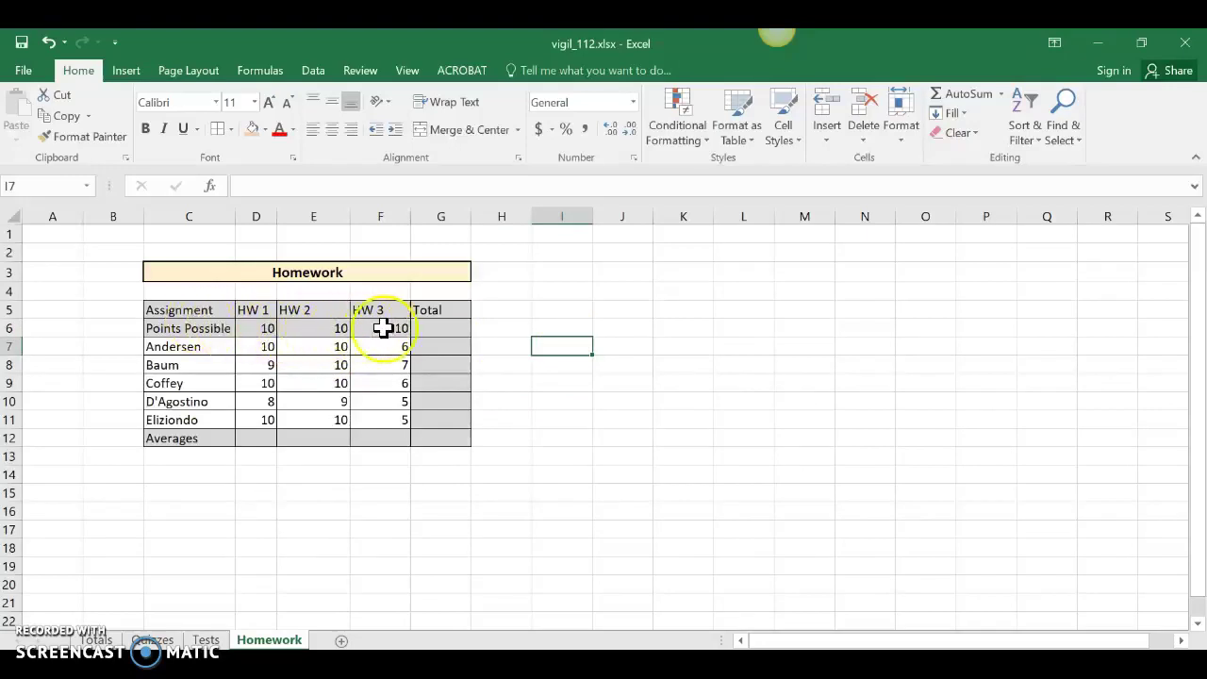
{"action": "left_click", "coordinate": [441, 329]}
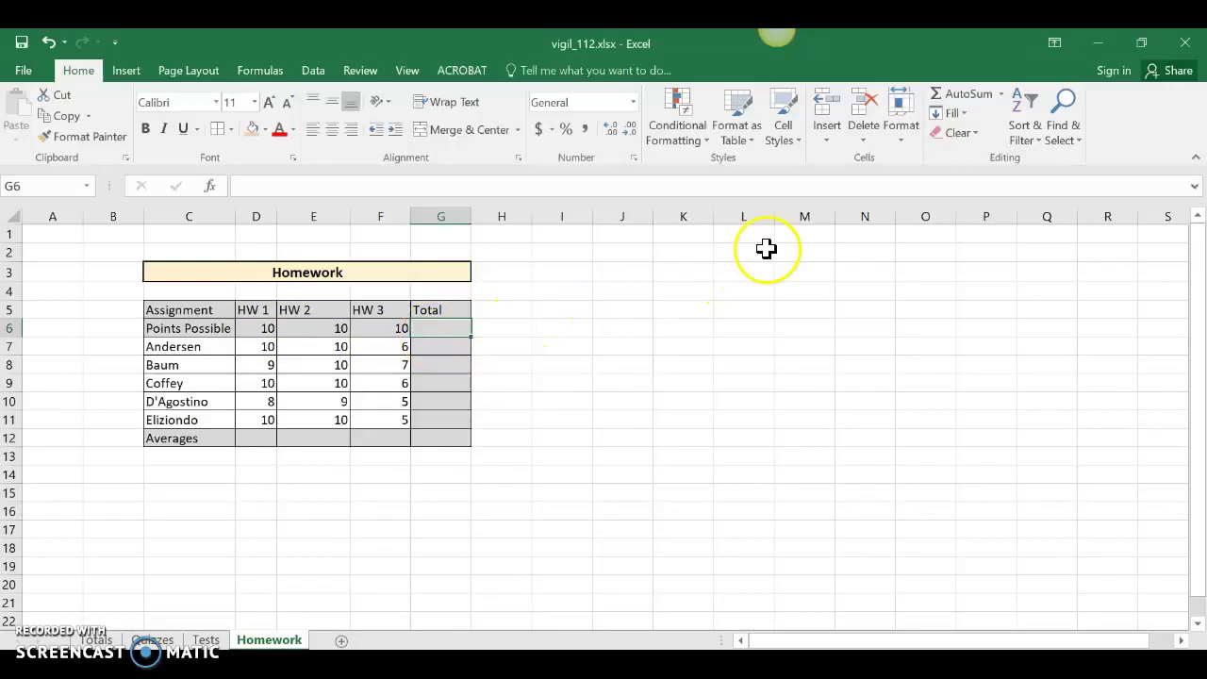
{"action": "left_click", "coordinate": [966, 102]}
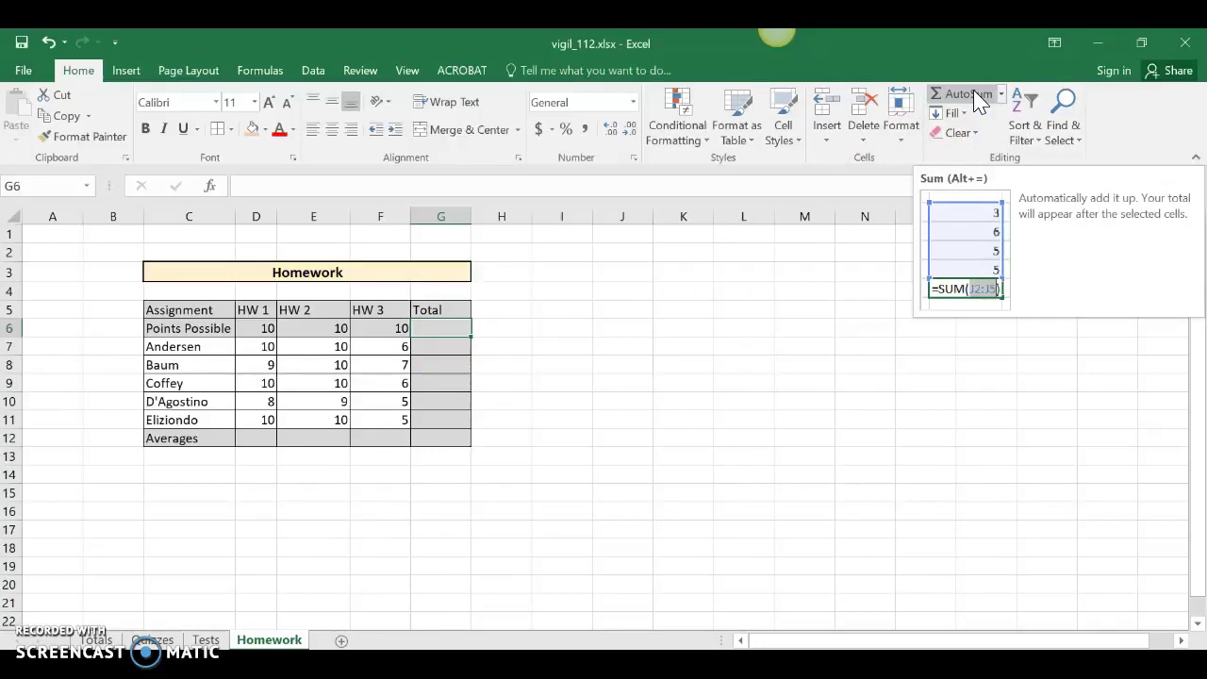
{"action": "left_click", "coordinate": [972, 90]}
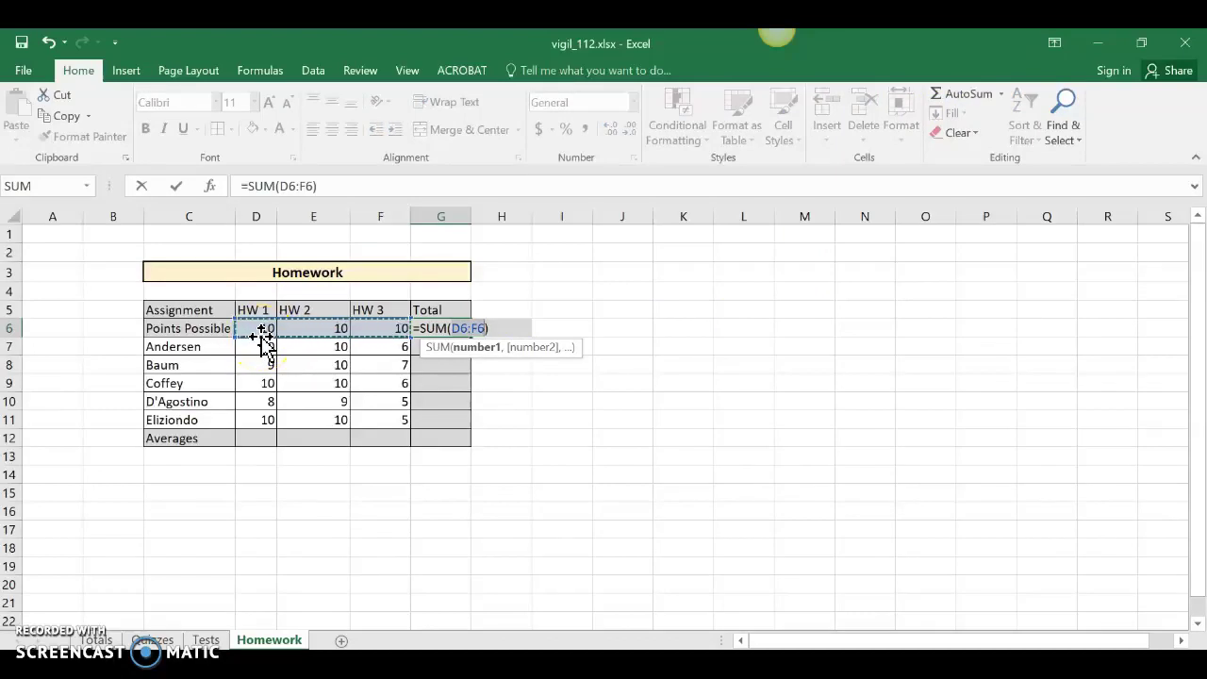
{"action": "key", "text": "Return"}
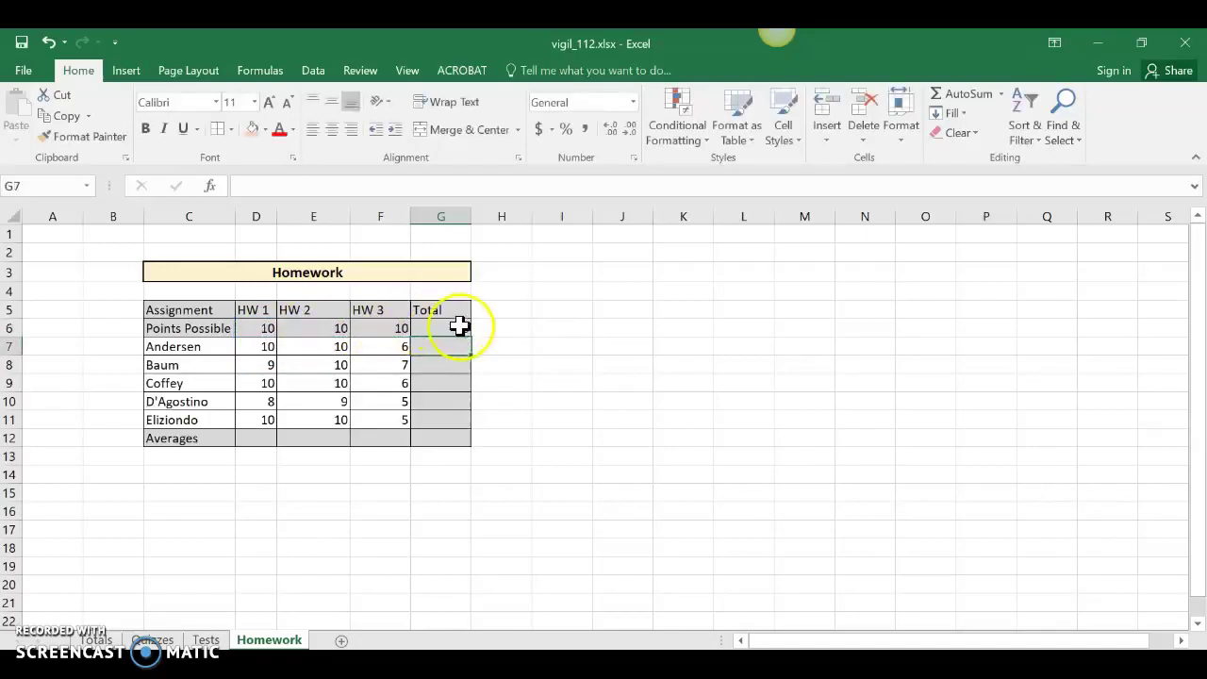
Fill the total formula from G6 down through G11 for all the students on the Homework sheet.
{"action": "left_click", "coordinate": [456, 329]}
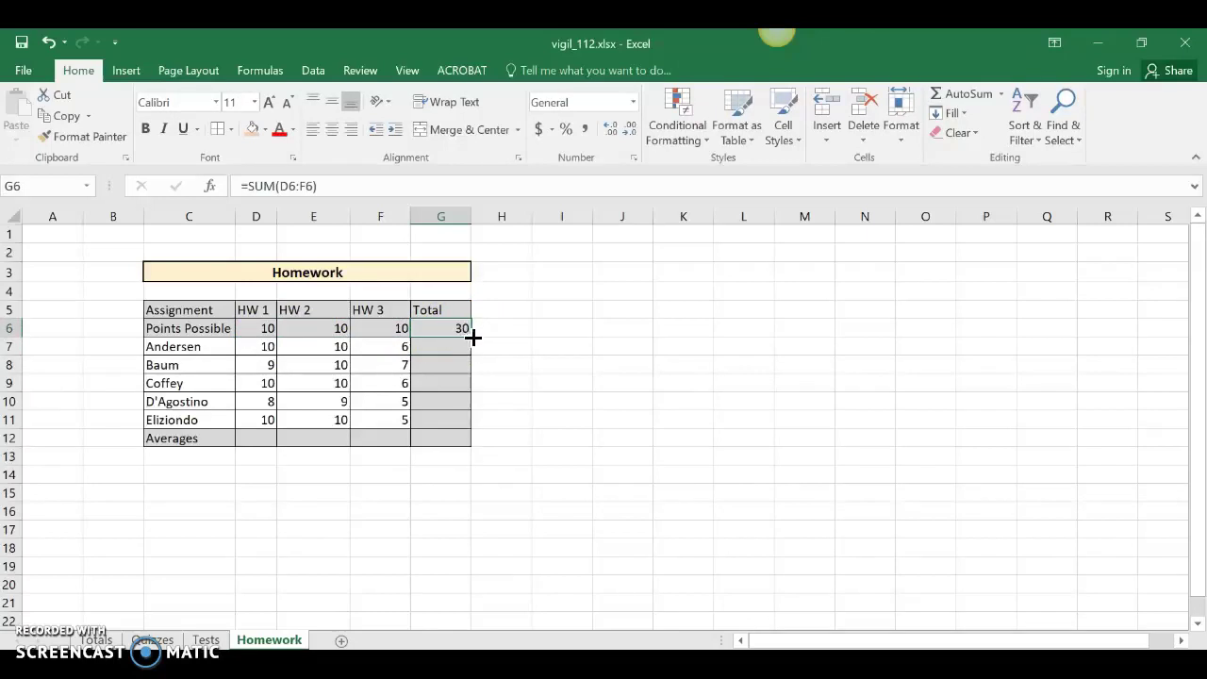
{"action": "left_click", "coordinate": [473, 337]}
{"action": "left_click_drag", "start_coordinate": [473, 337], "coordinate": [474, 420]}
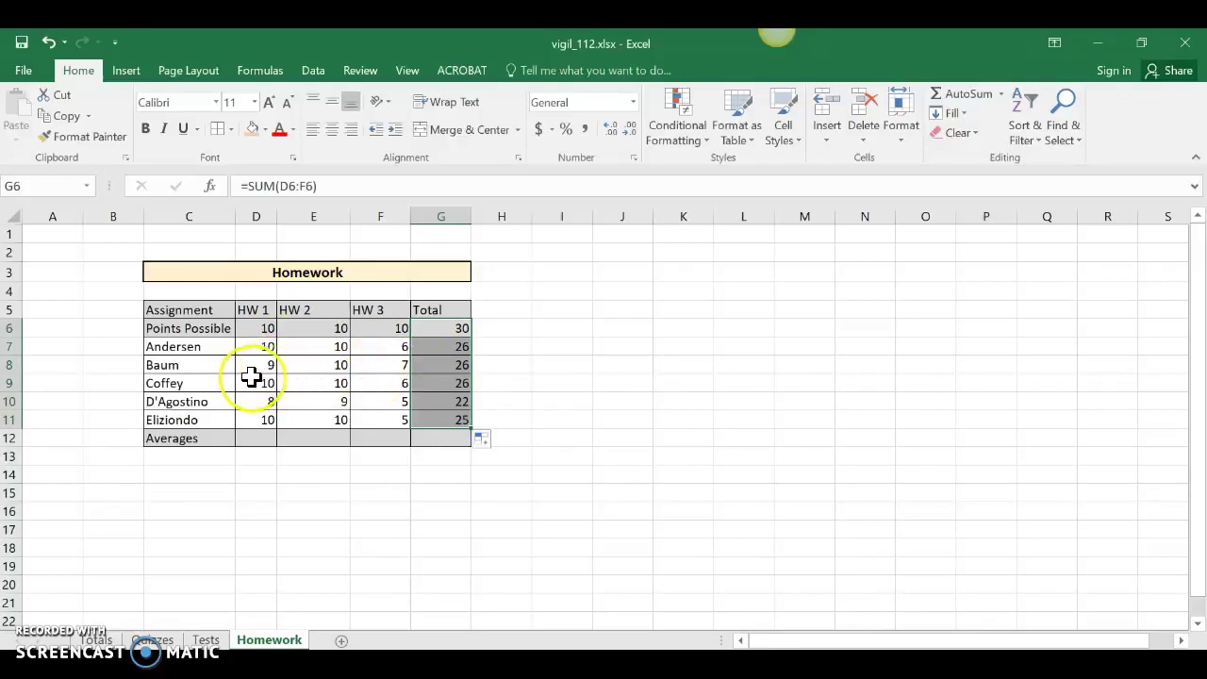
{"action": "left_click", "coordinate": [534, 396]}
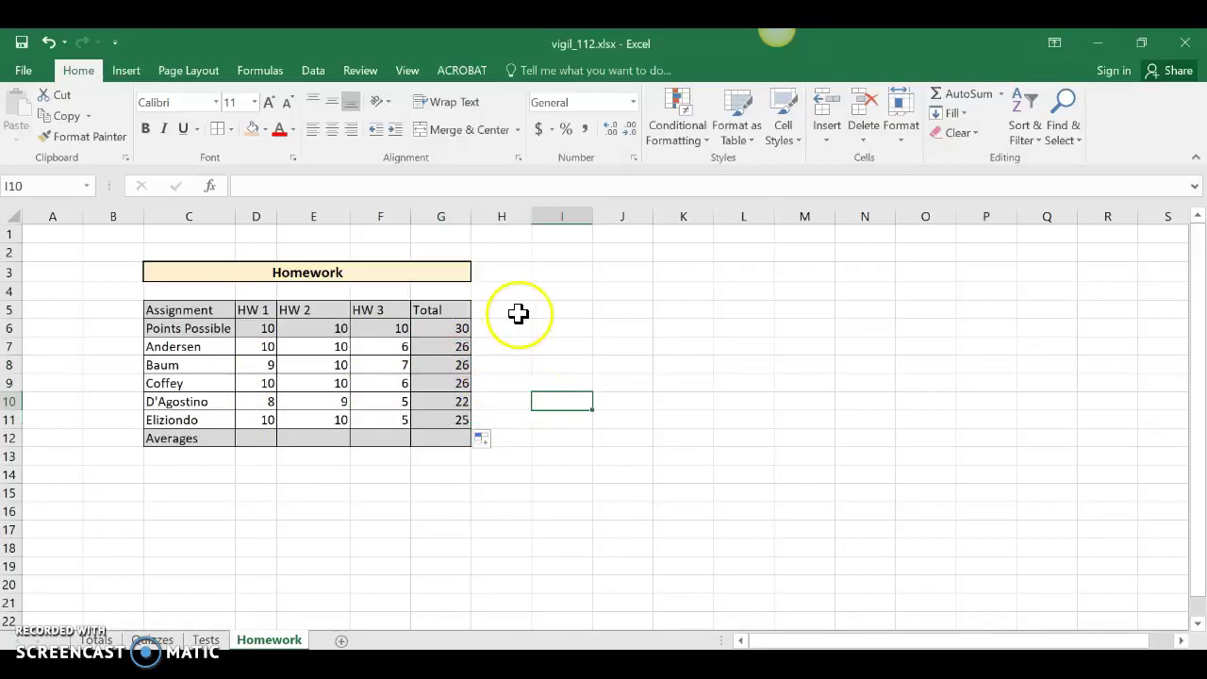
{"action": "left_click", "coordinate": [567, 307]}
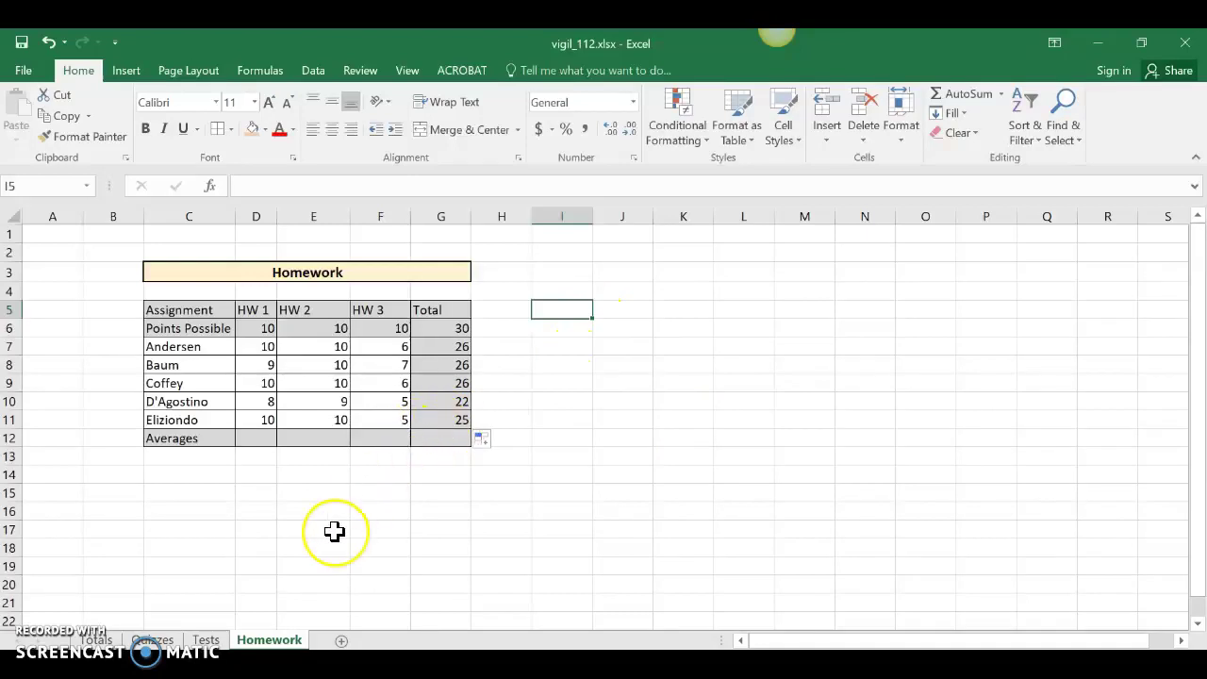
Enter the formula =AVERAGE(D7:D11) in cell D12 to average the HW 1 scores without the points possible.
{"action": "left_click", "coordinate": [253, 441]}
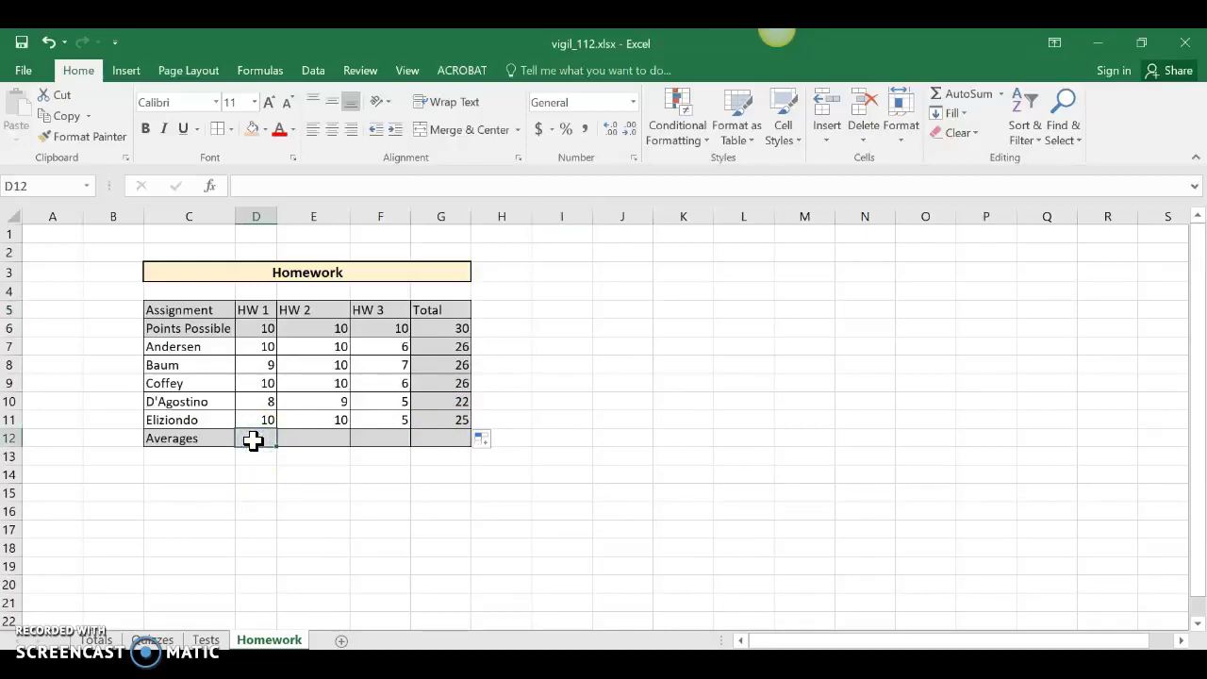
{"action": "type", "text": "="}
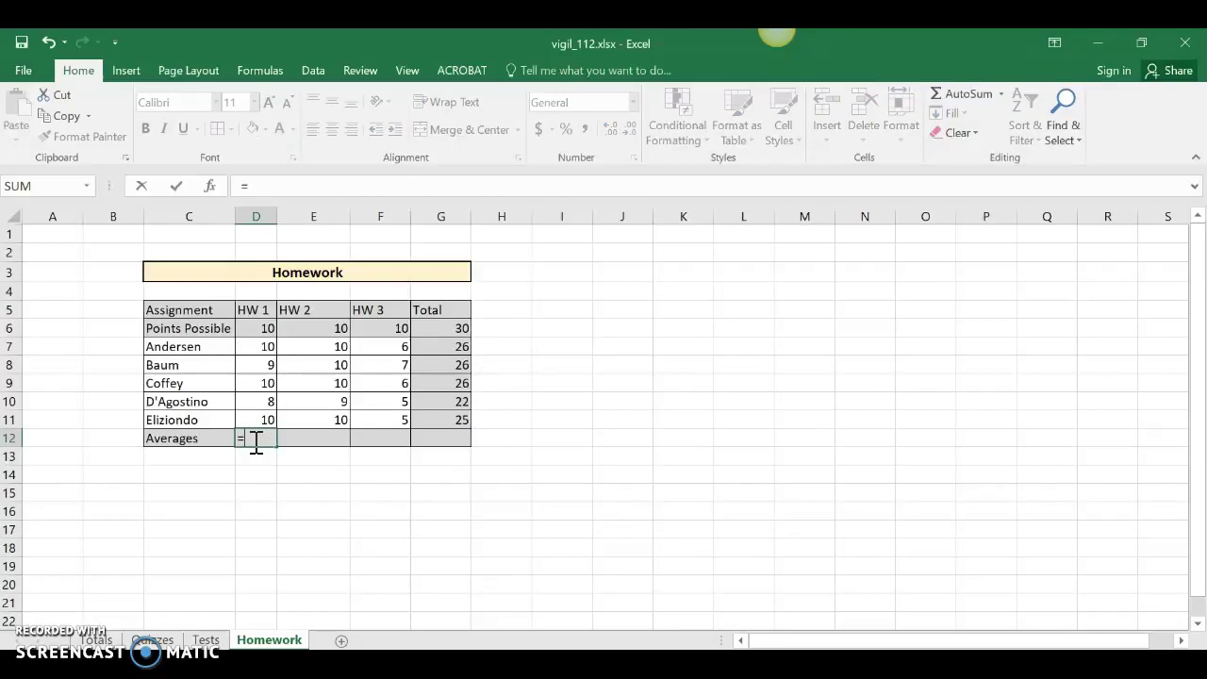
{"action": "type", "text": "aver"}
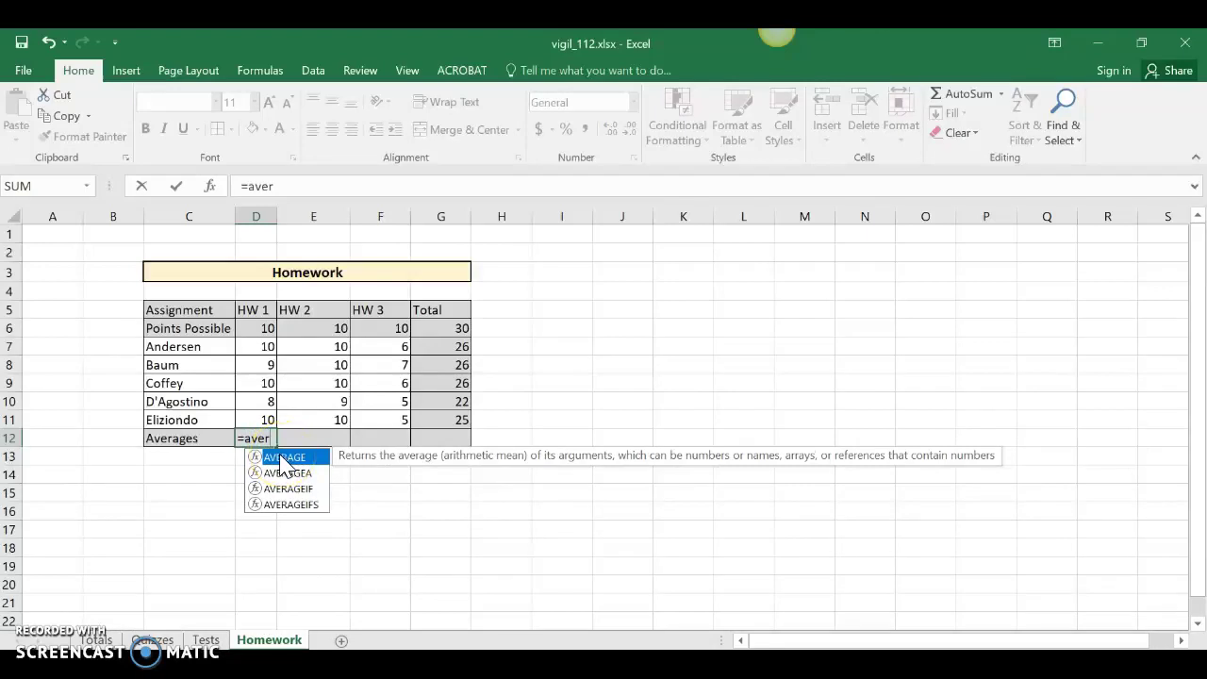
{"action": "left_click", "coordinate": [258, 436]}
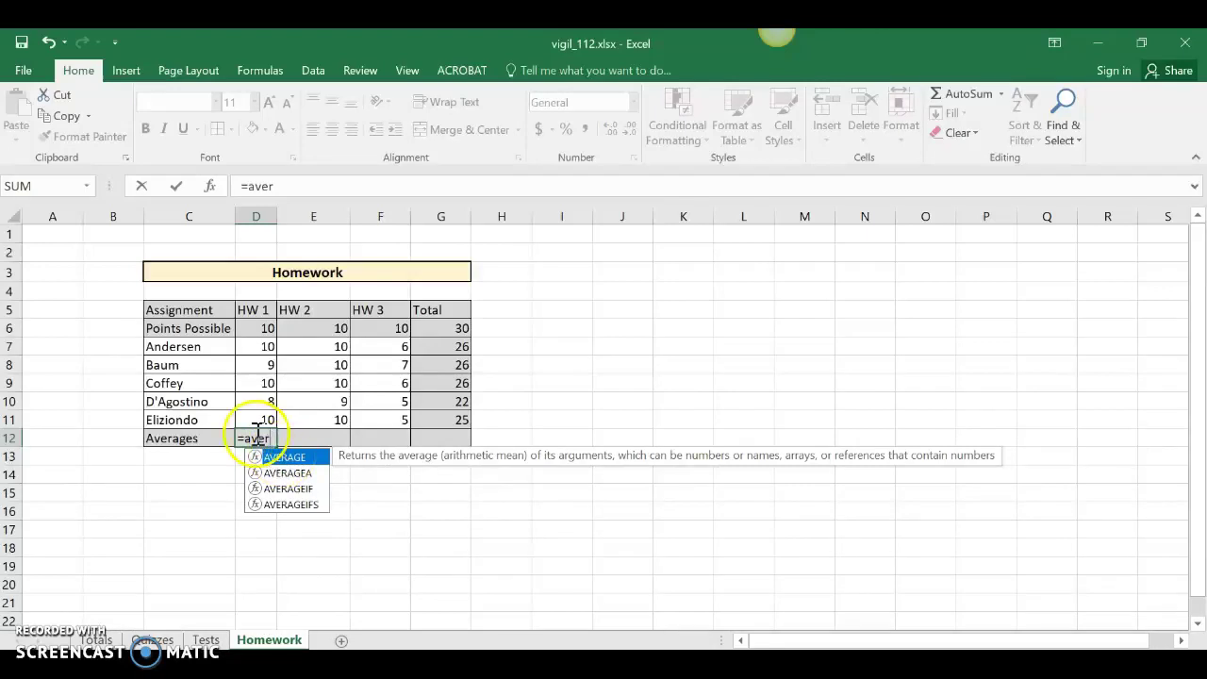
{"action": "type", "text": "age"}
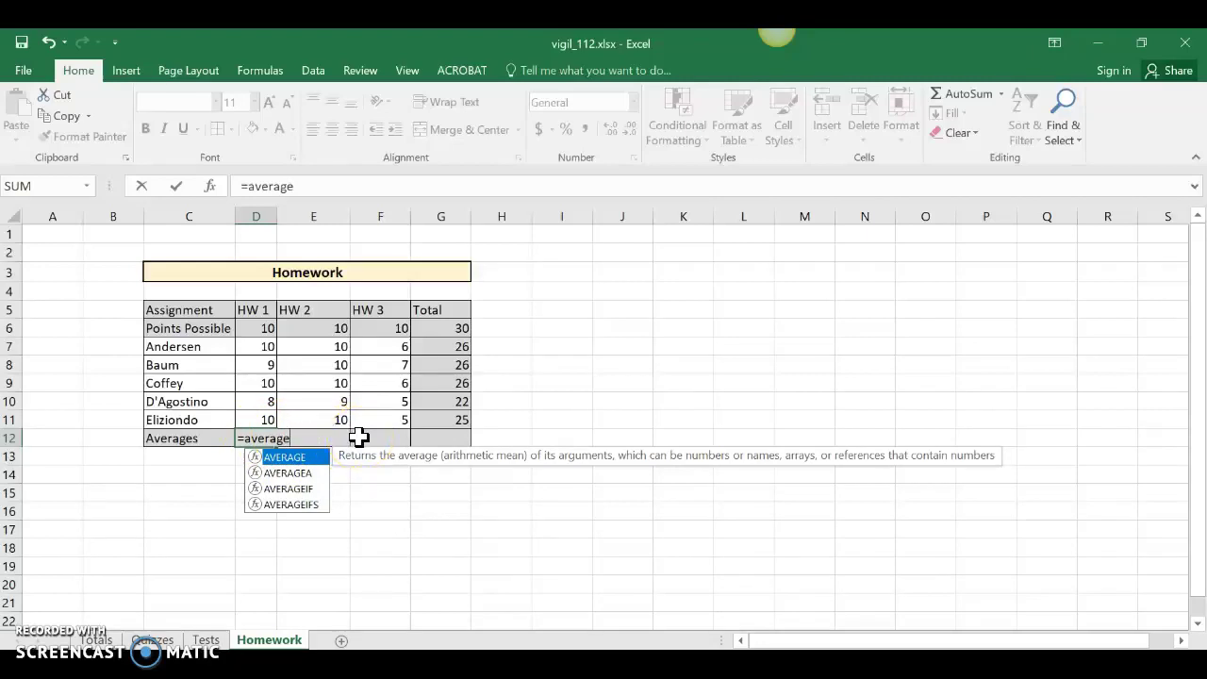
{"action": "type", "text": "("}
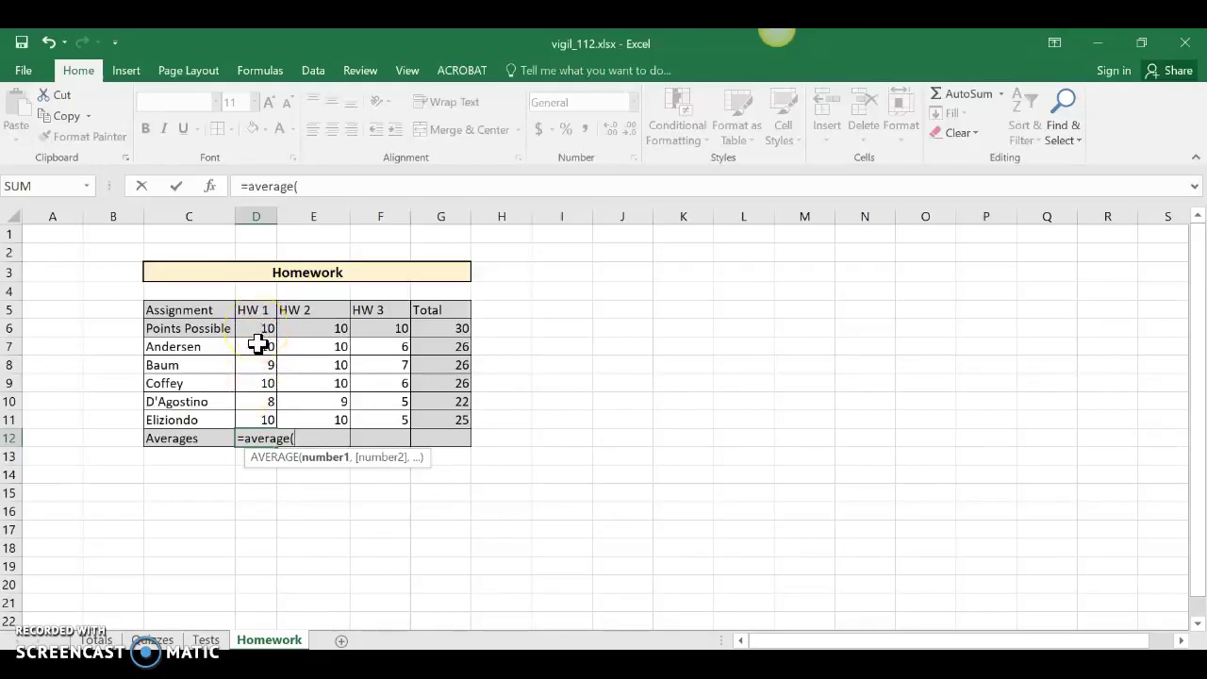
{"action": "left_click", "coordinate": [257, 347]}
{"action": "left_click_drag", "start_coordinate": [257, 347], "coordinate": [259, 412]}
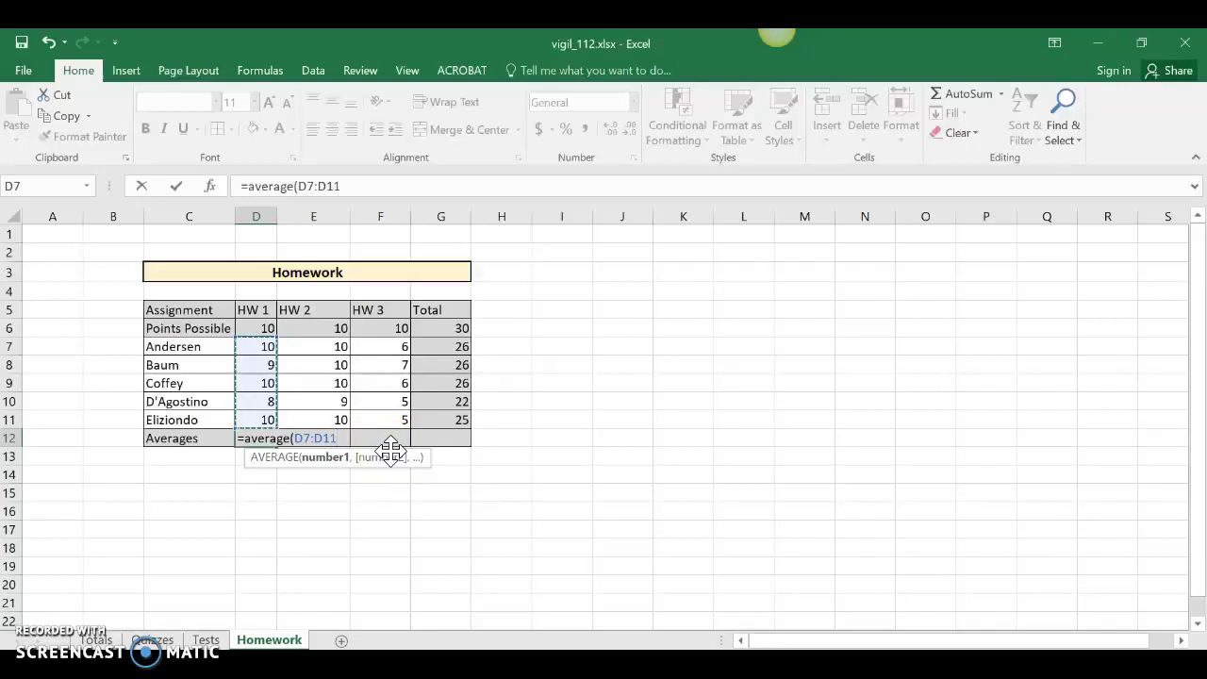
{"action": "key", "text": "Return"}
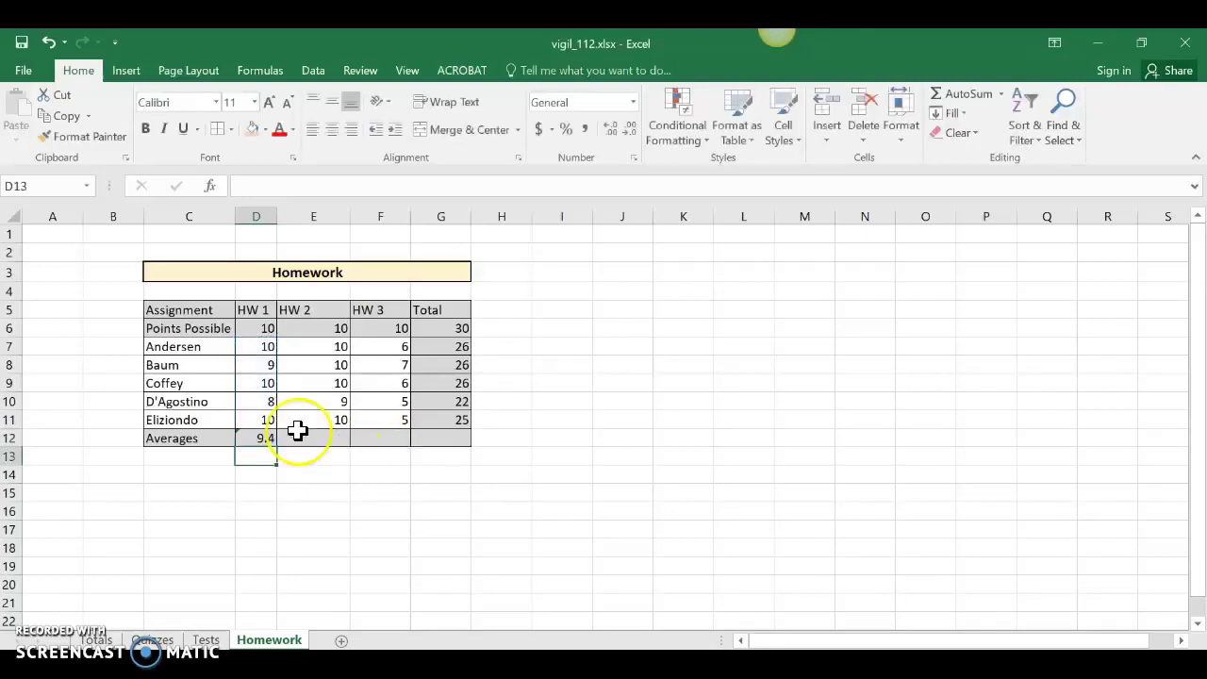
Fill the average formula from D12 across to F12 for HW 2 and HW 3.
{"action": "left_click", "coordinate": [243, 436]}
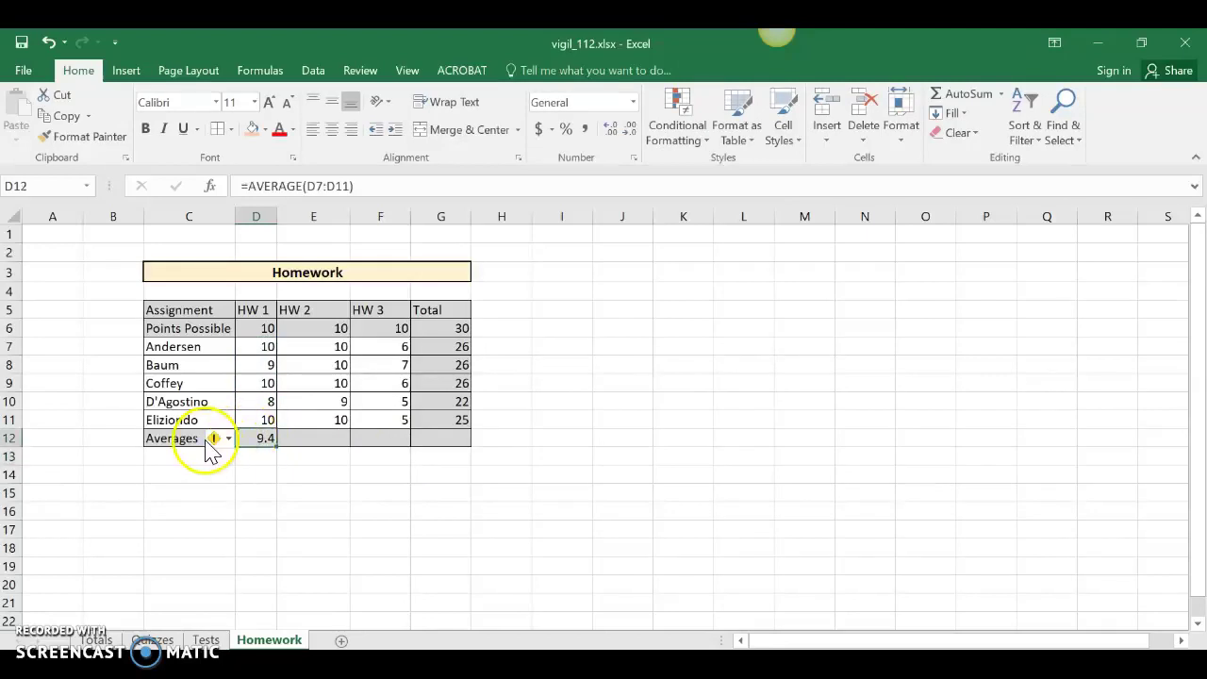
{"action": "mouse_move", "coordinate": [207, 444]}
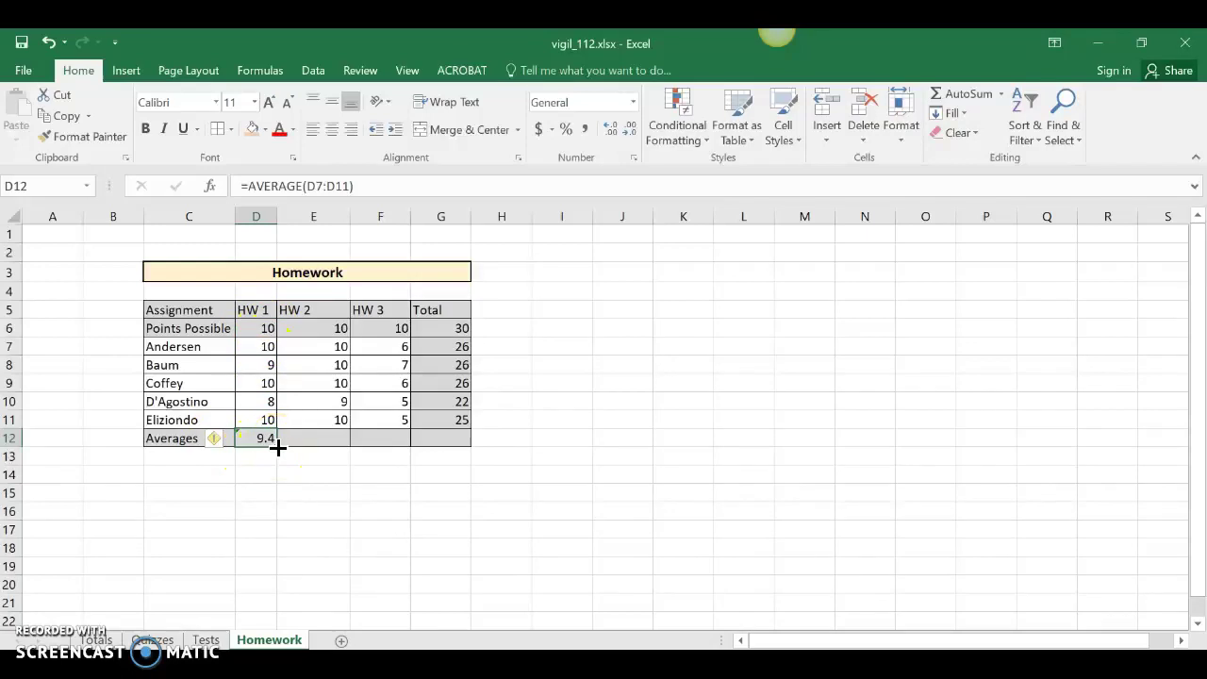
{"action": "left_click_drag", "start_coordinate": [277, 449], "coordinate": [388, 448]}
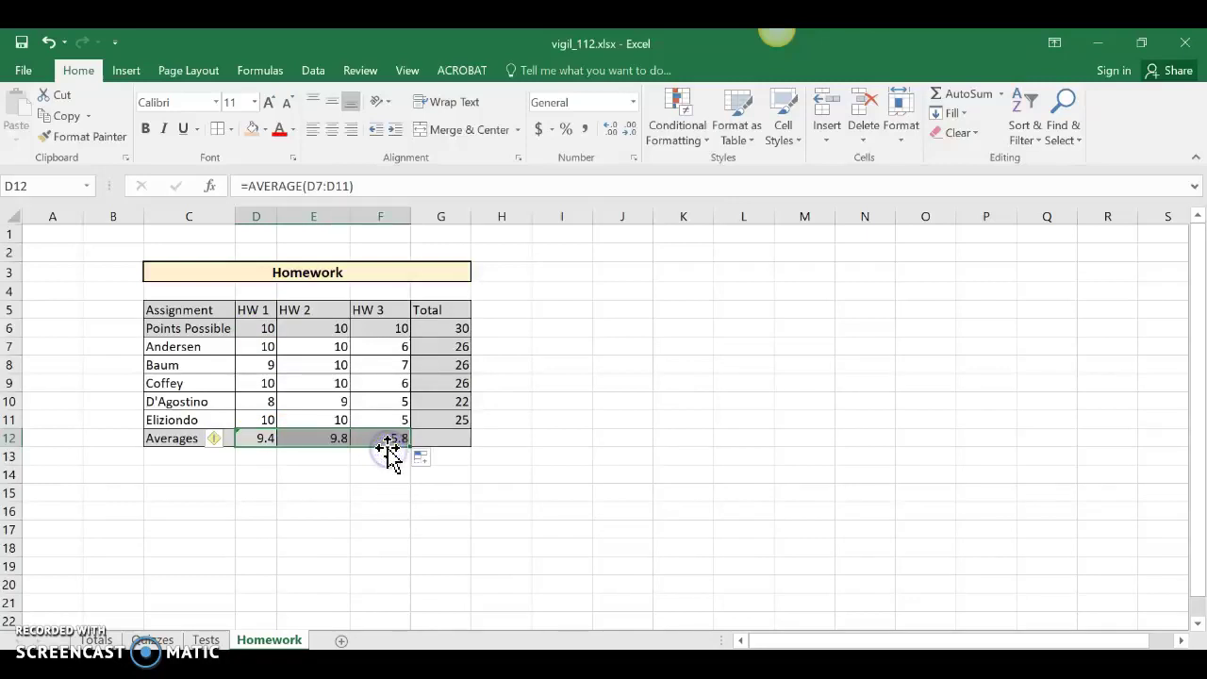
{"action": "left_click", "coordinate": [355, 509]}
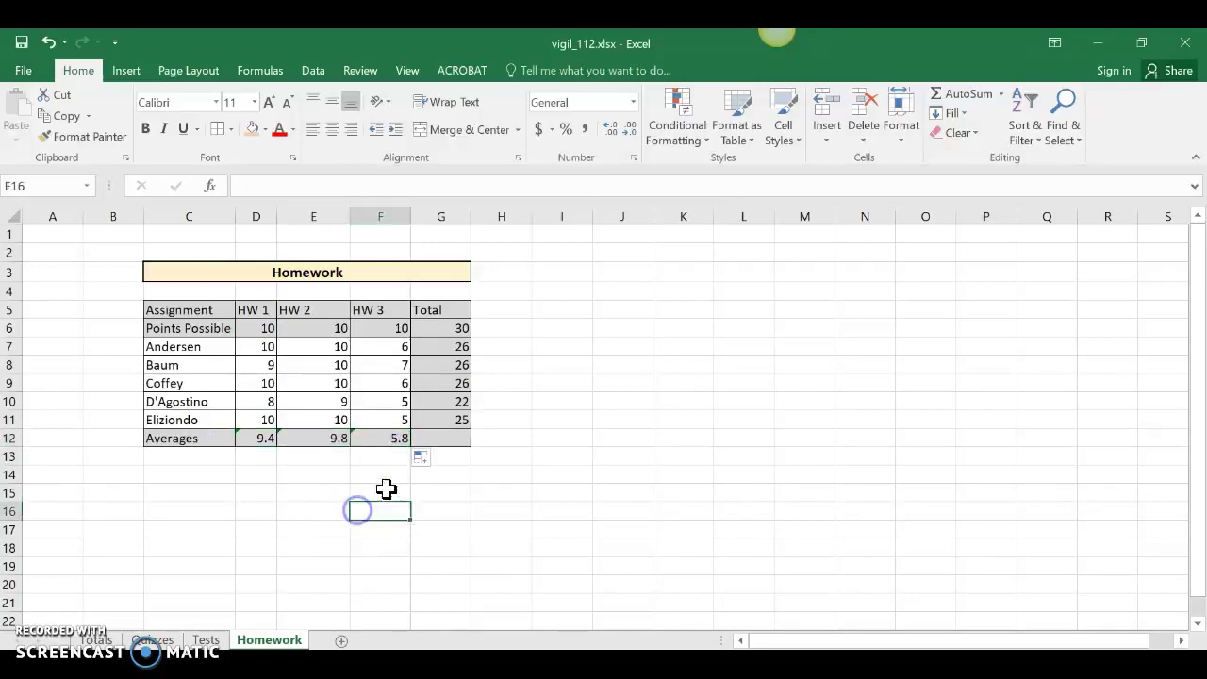
Cross out the unused cell G12 in the Averages row by adding both diagonal borders.
{"action": "left_click", "coordinate": [445, 435]}
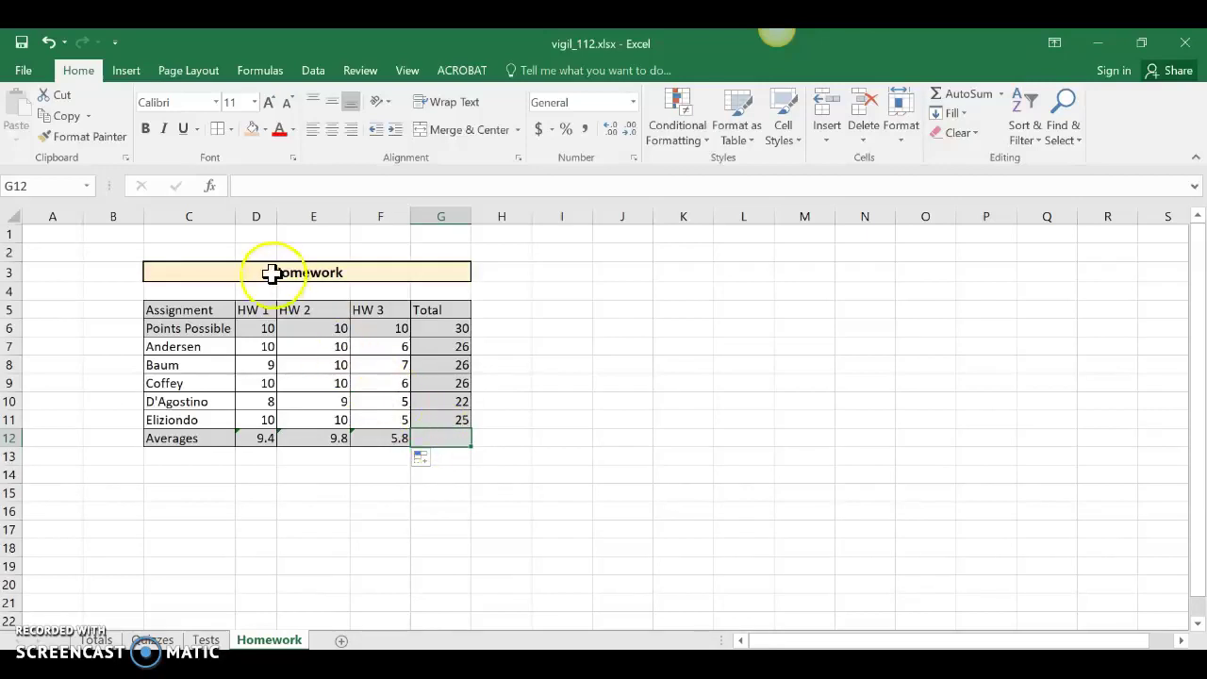
{"action": "left_click", "coordinate": [232, 129]}
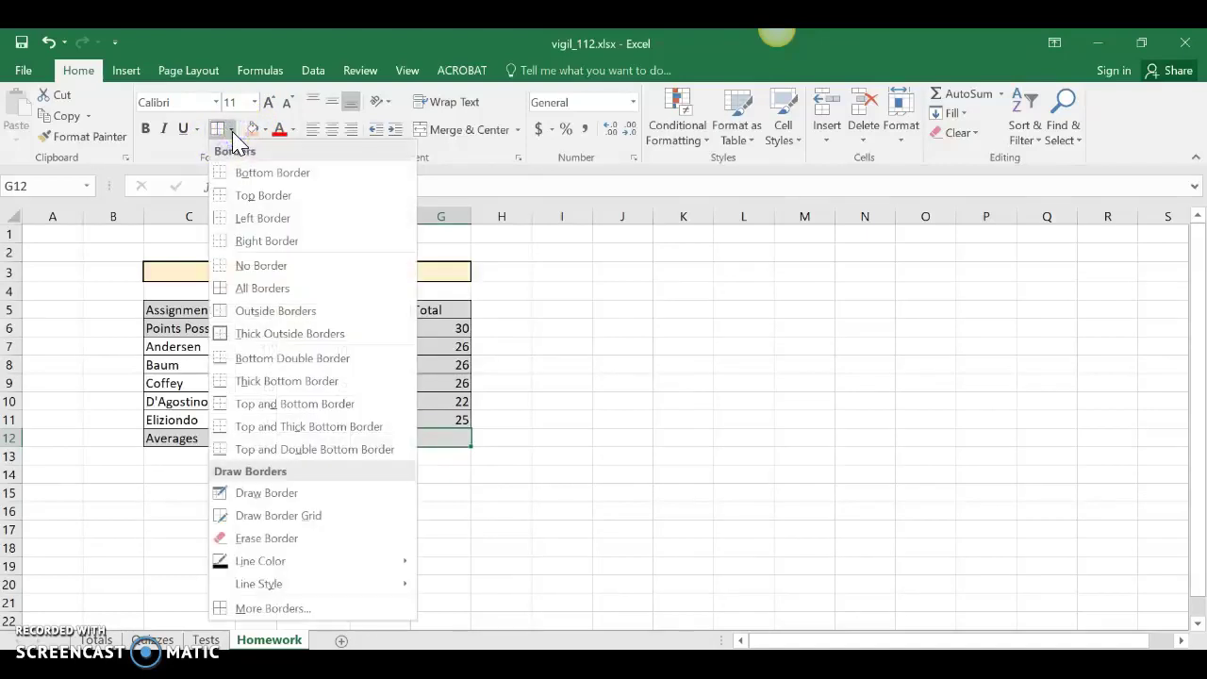
{"action": "left_click", "coordinate": [274, 608]}
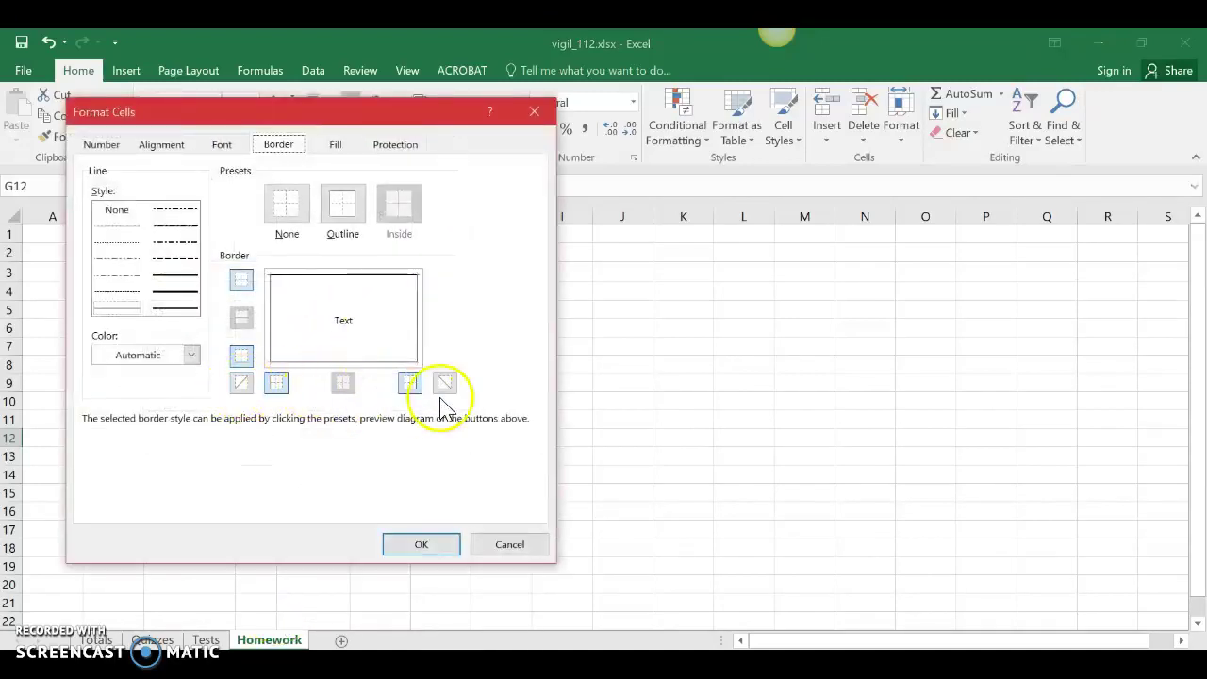
{"action": "left_click", "coordinate": [241, 383]}
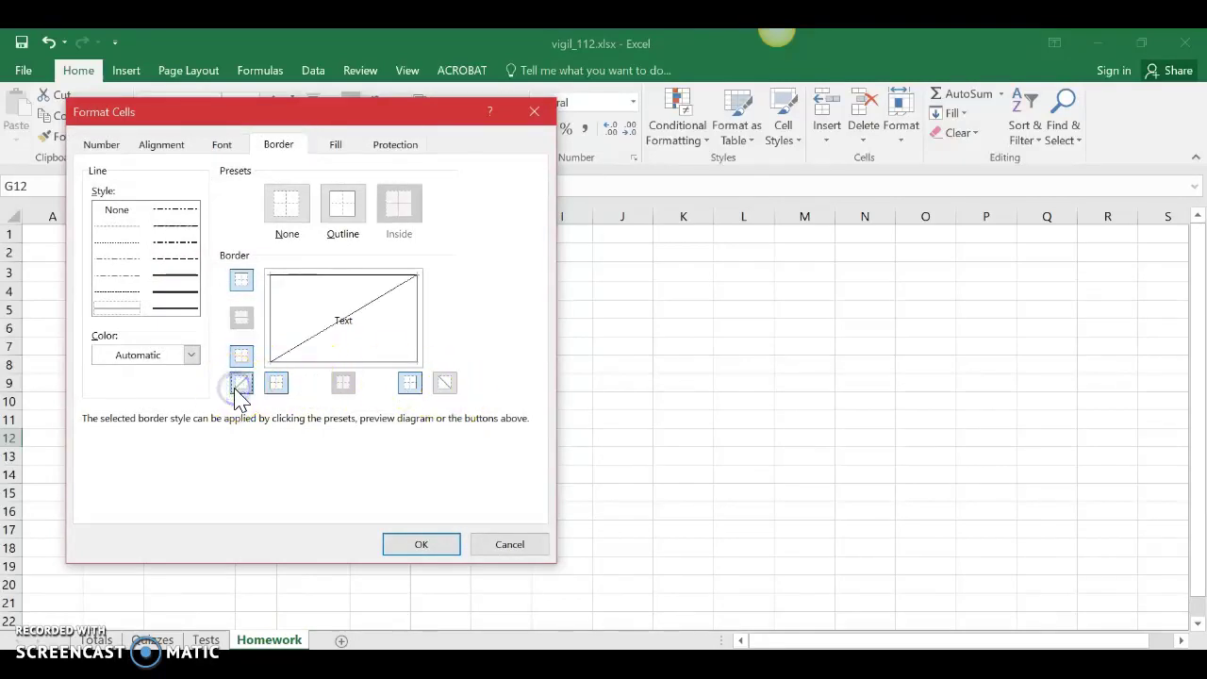
{"action": "left_click", "coordinate": [446, 388]}
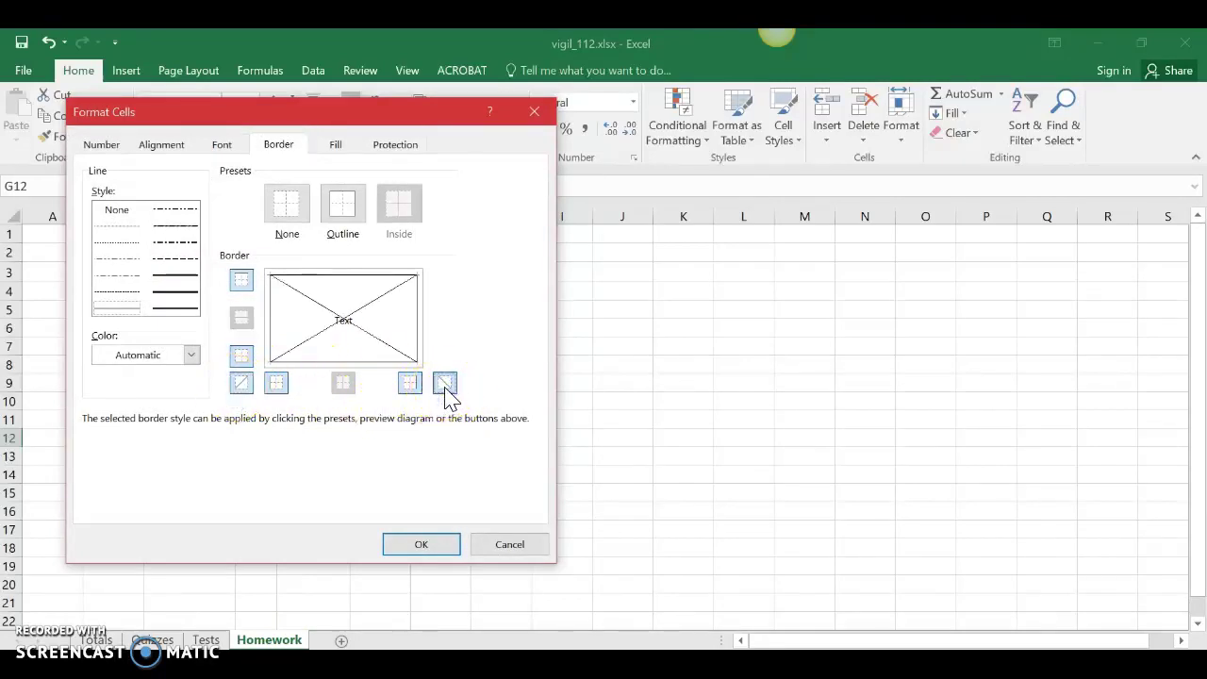
{"action": "left_click", "coordinate": [412, 547]}
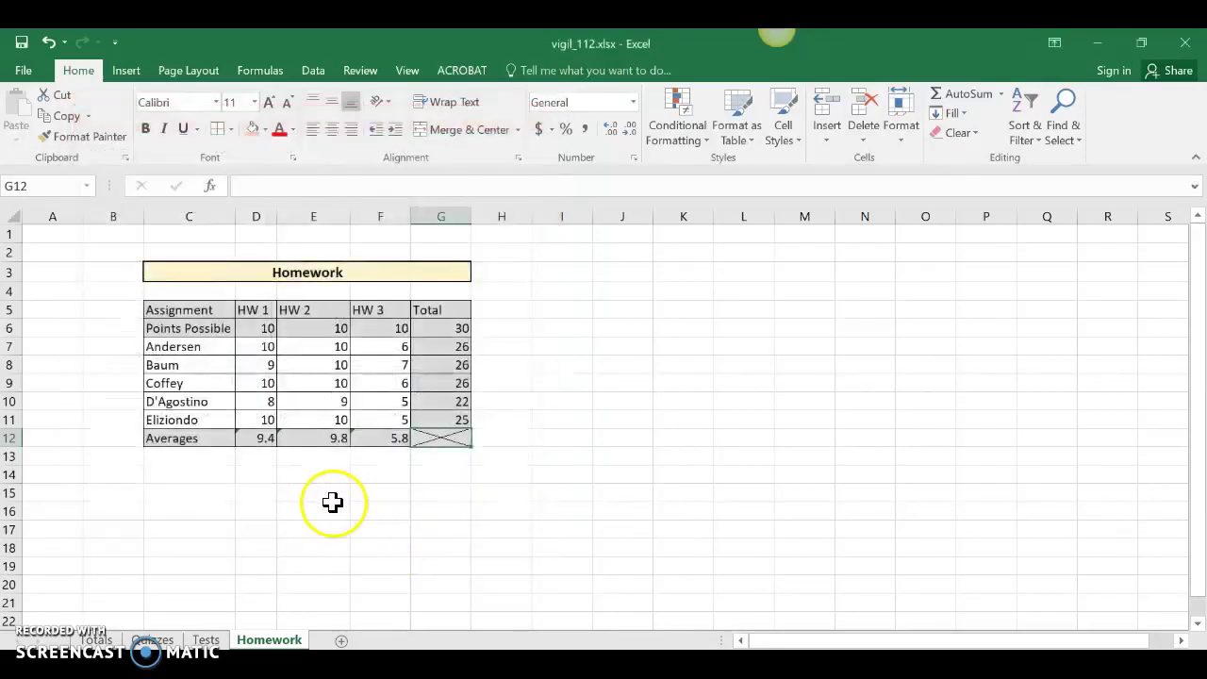
{"action": "left_click", "coordinate": [328, 498]}
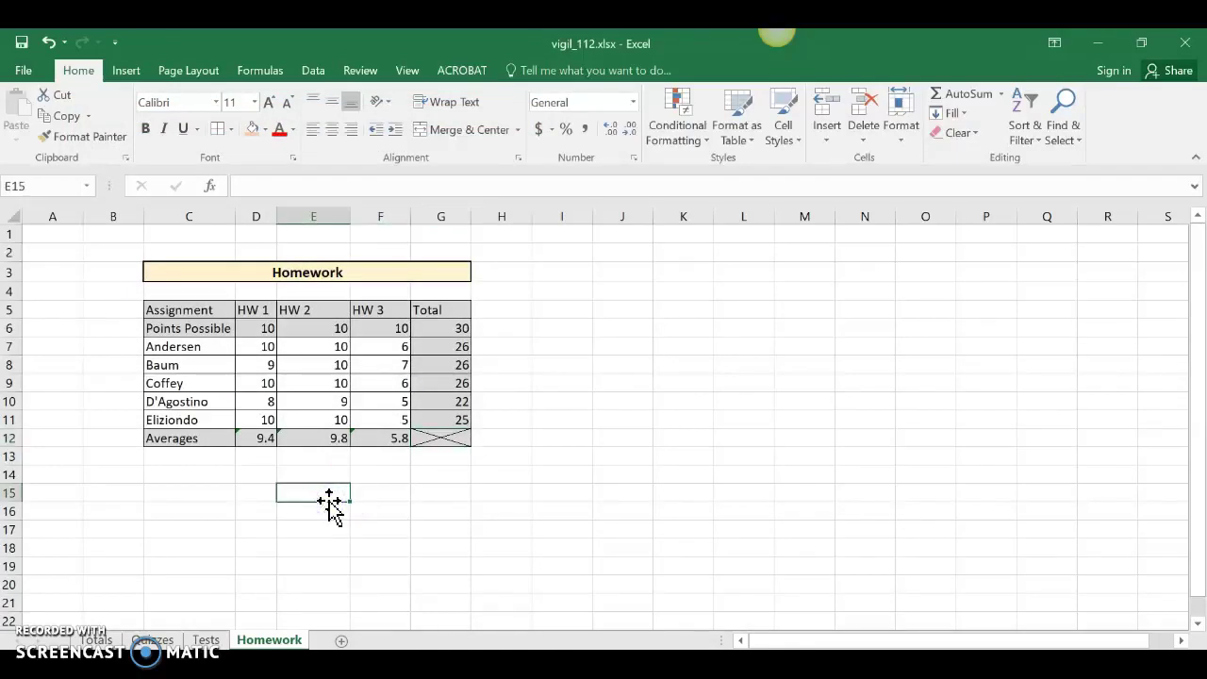
On the Tests sheet, enter an AutoSum of D7:F7 in cell G7 and fill the formula down through G12.
{"action": "left_click", "coordinate": [209, 639]}
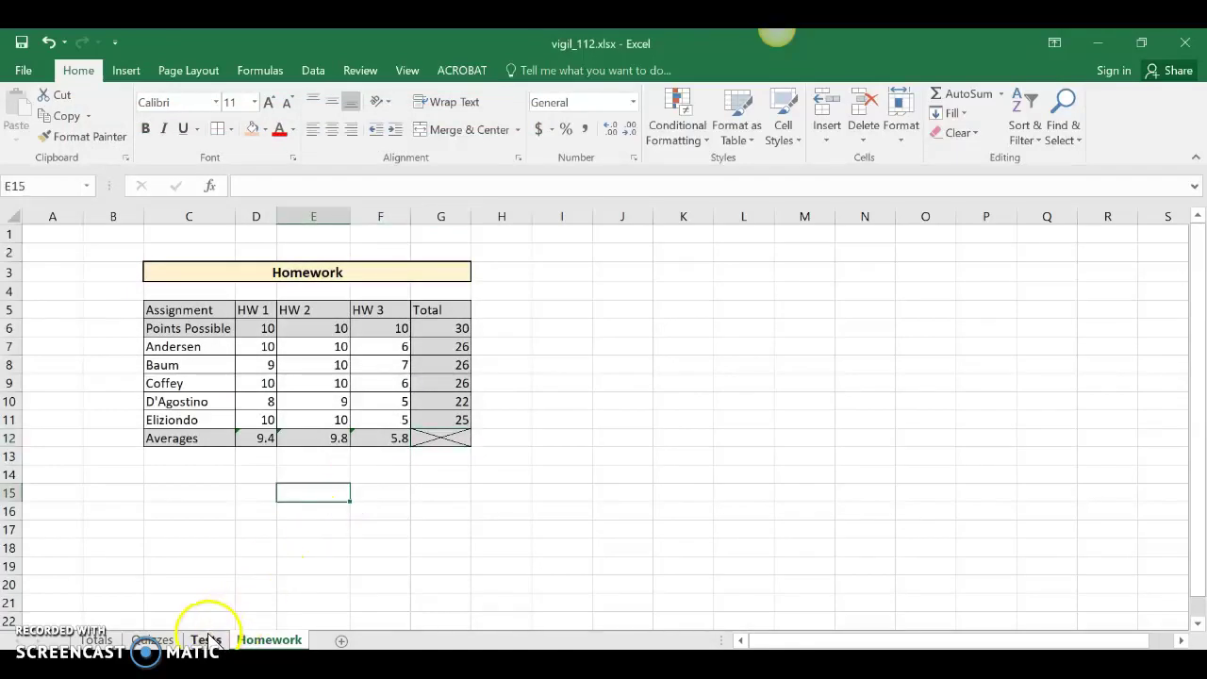
{"action": "left_click", "coordinate": [451, 347]}
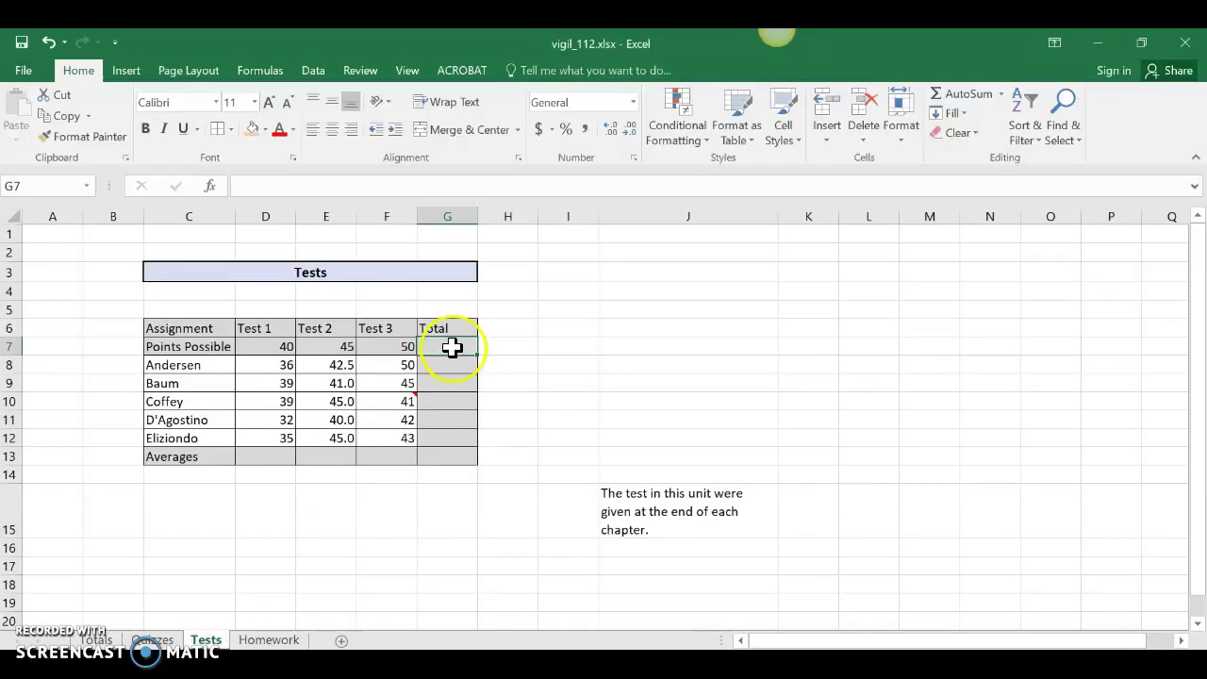
{"action": "left_click", "coordinate": [445, 347]}
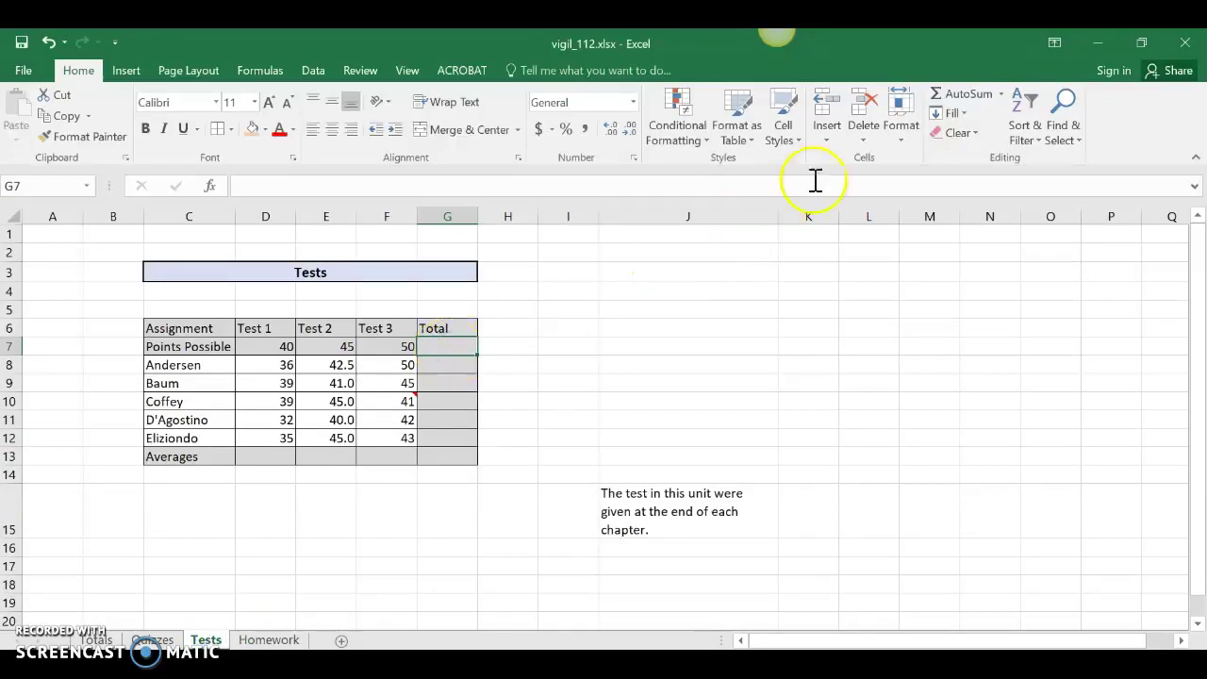
{"action": "left_click", "coordinate": [968, 95]}
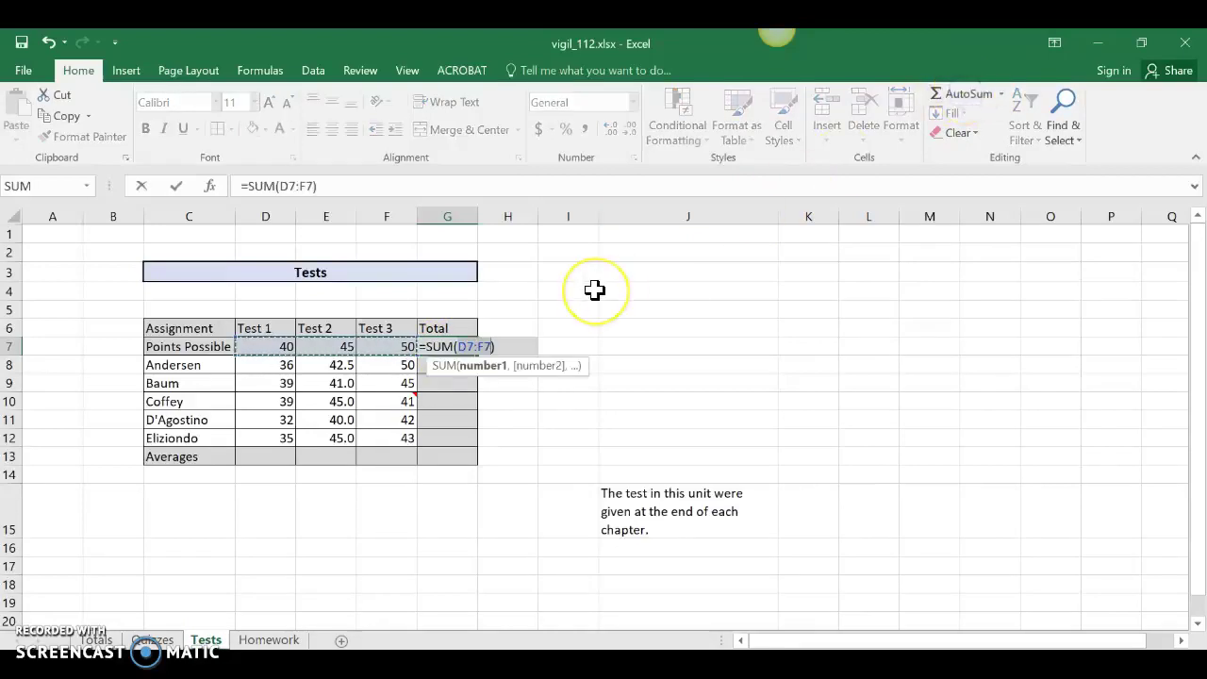
{"action": "key", "text": "Return"}
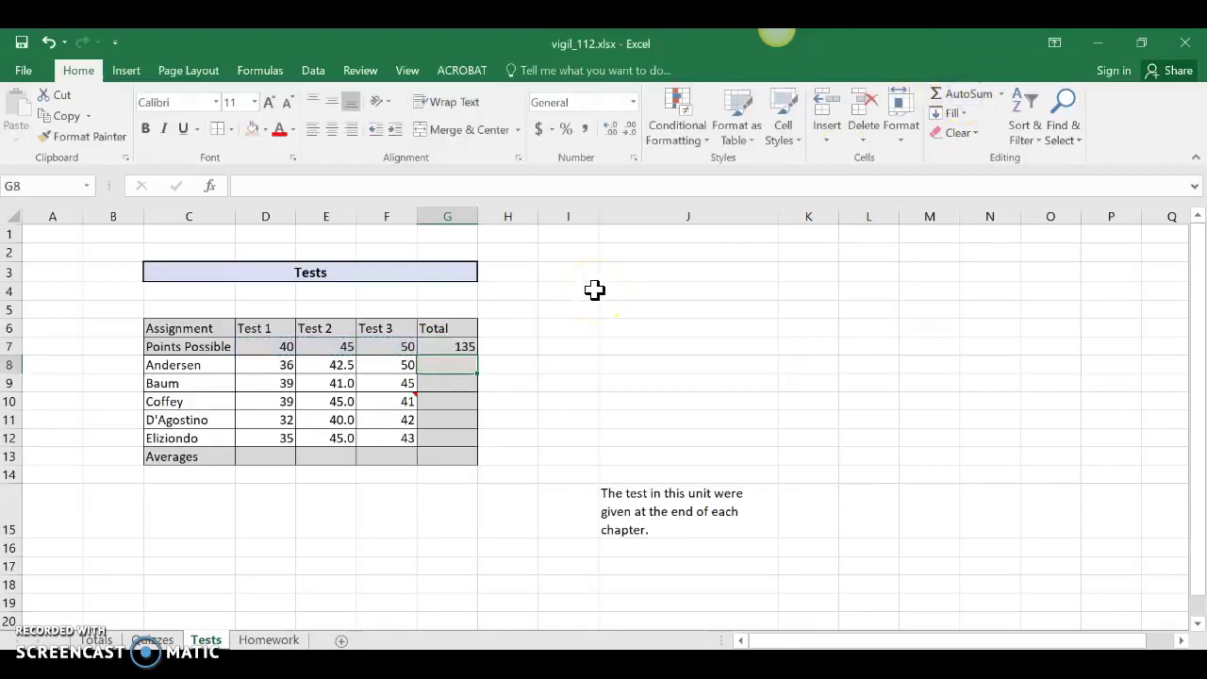
{"action": "left_click", "coordinate": [459, 346]}
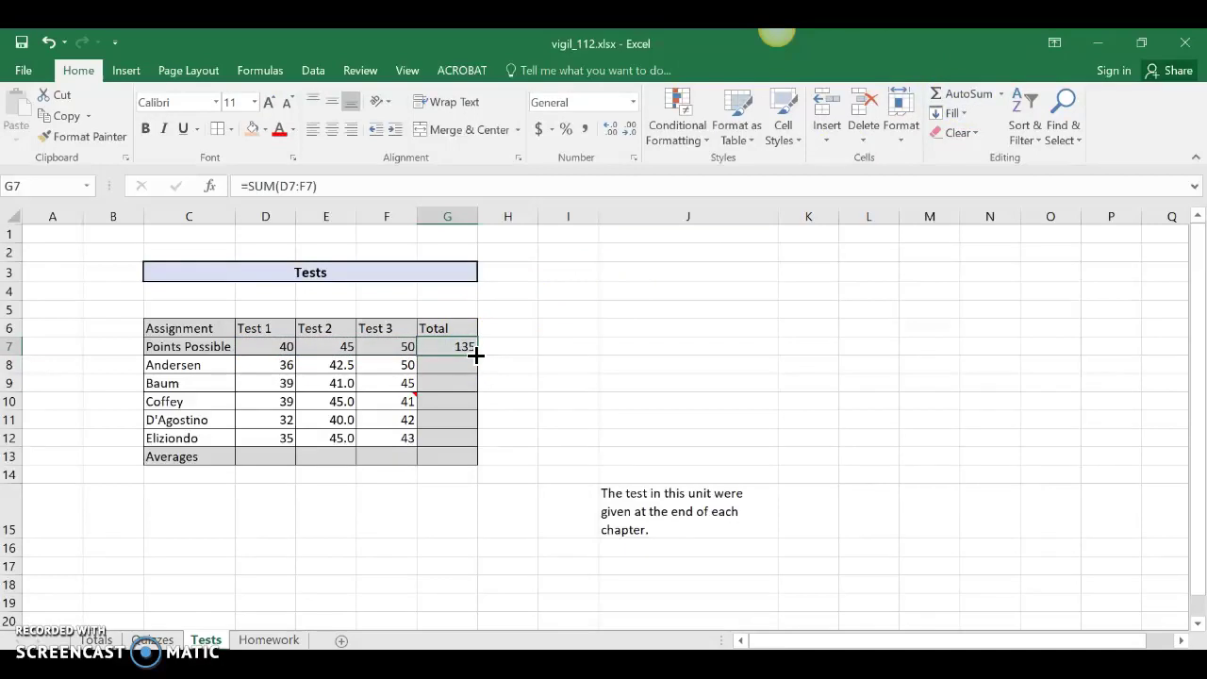
{"action": "left_click_drag", "start_coordinate": [476, 354], "coordinate": [470, 449]}
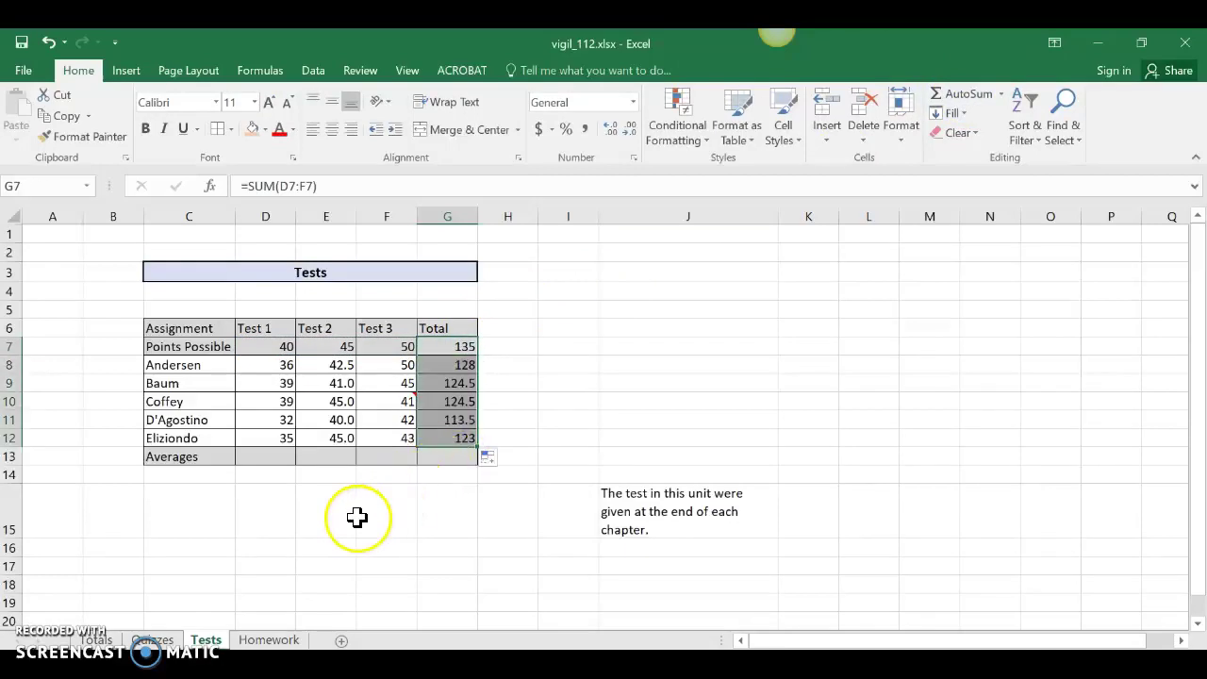
Enter the formula =AVERAGE(D8:D12) in cell D13 of the Tests sheet and fill it across to F13.
{"action": "left_click", "coordinate": [259, 456]}
{"action": "type", "text": "="}
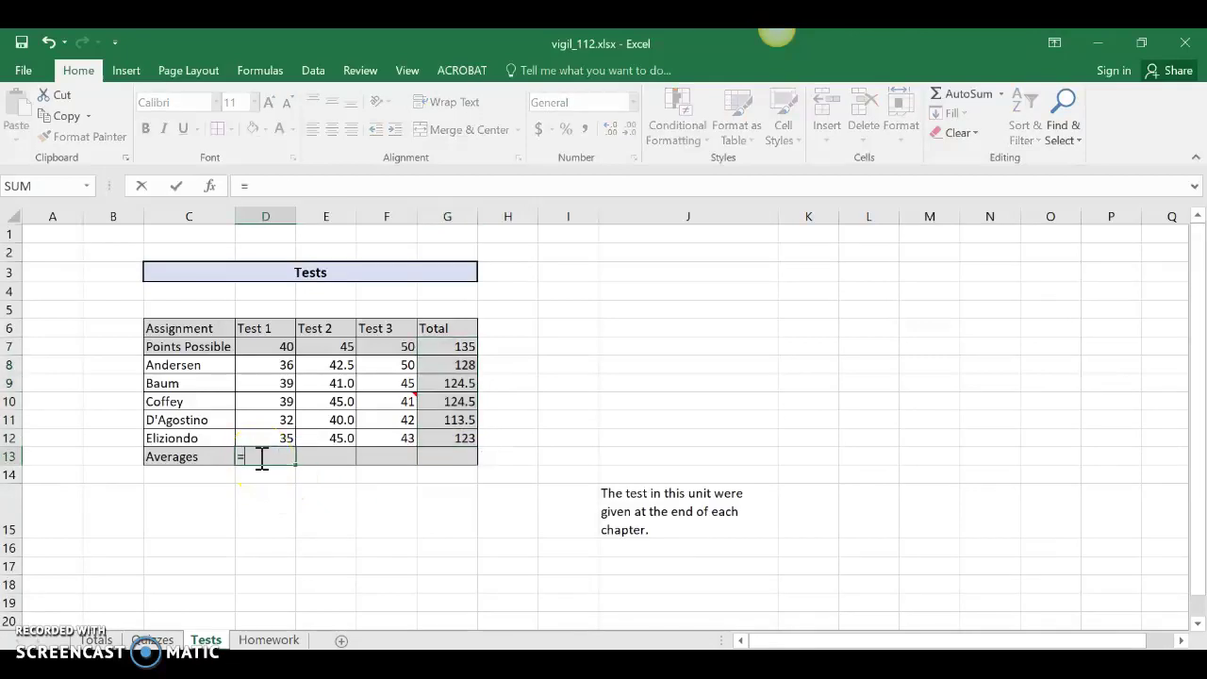
{"action": "type", "text": "average"}
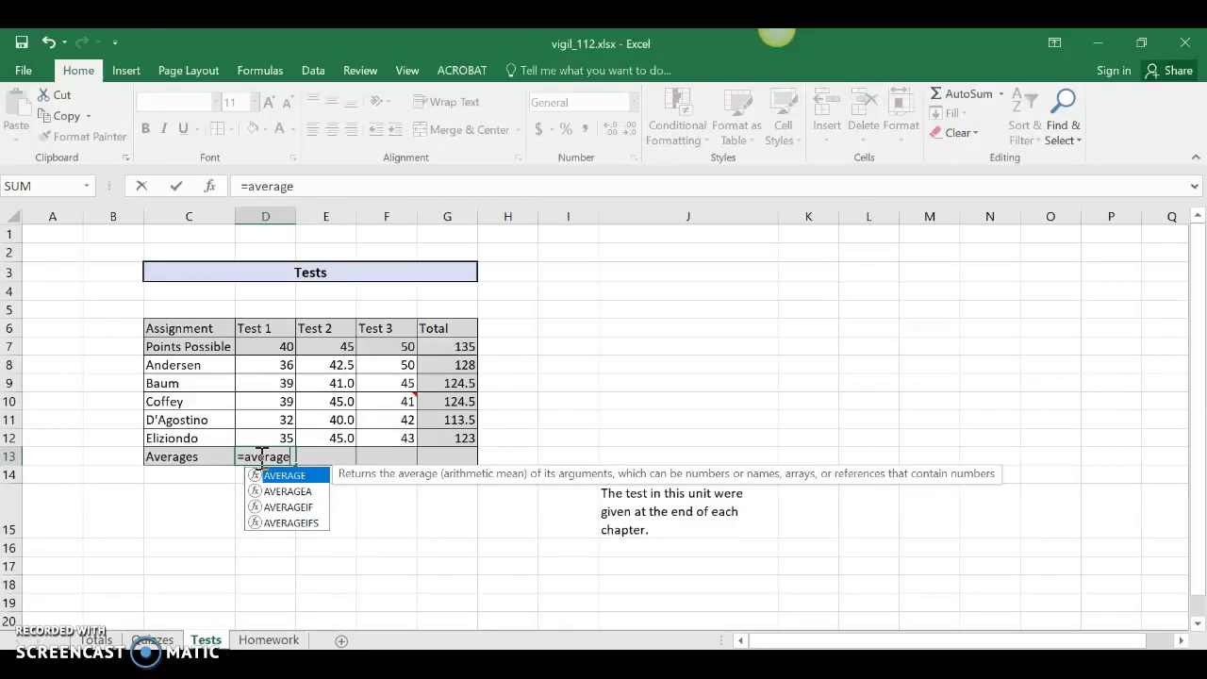
{"action": "type", "text": "("}
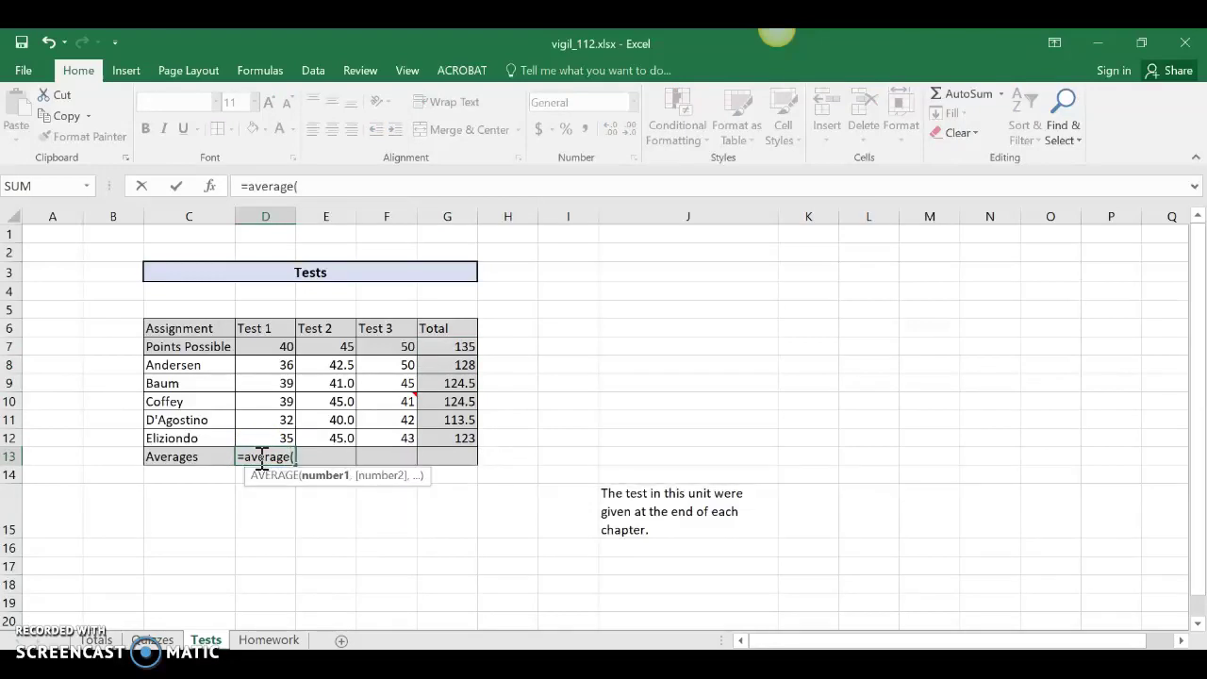
{"action": "left_click", "coordinate": [266, 365]}
{"action": "left_click_drag", "start_coordinate": [267, 365], "coordinate": [271, 429]}
{"action": "key", "text": "Return"}
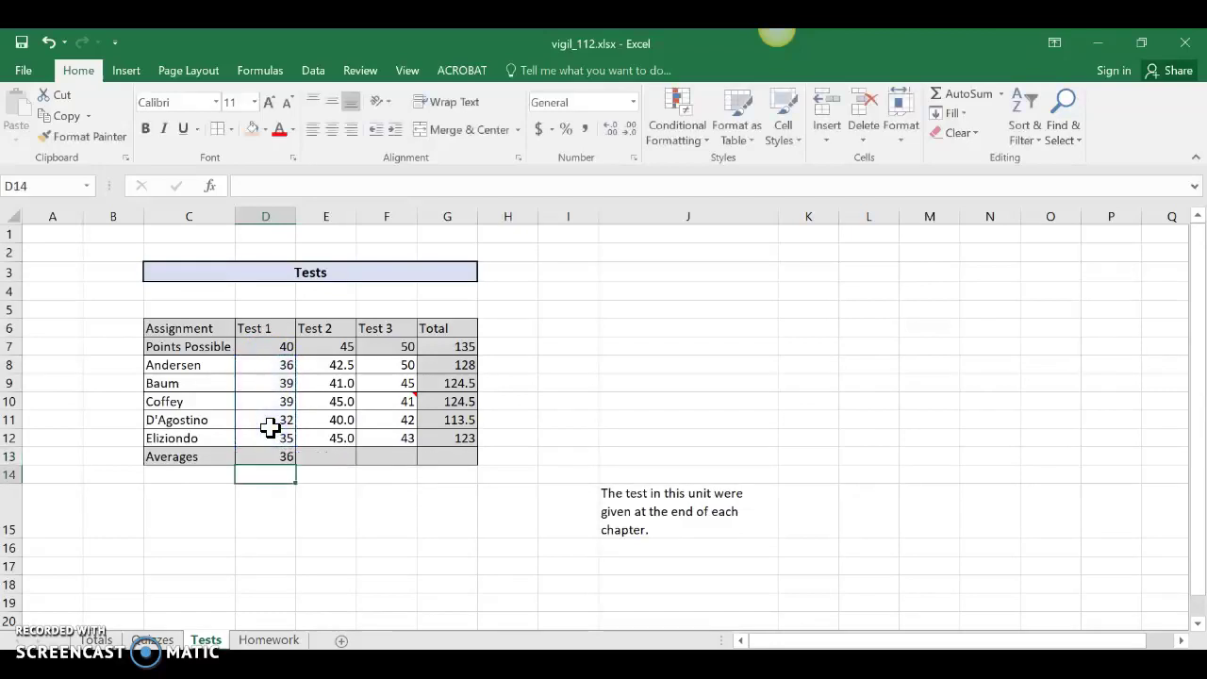
{"action": "left_click", "coordinate": [274, 456]}
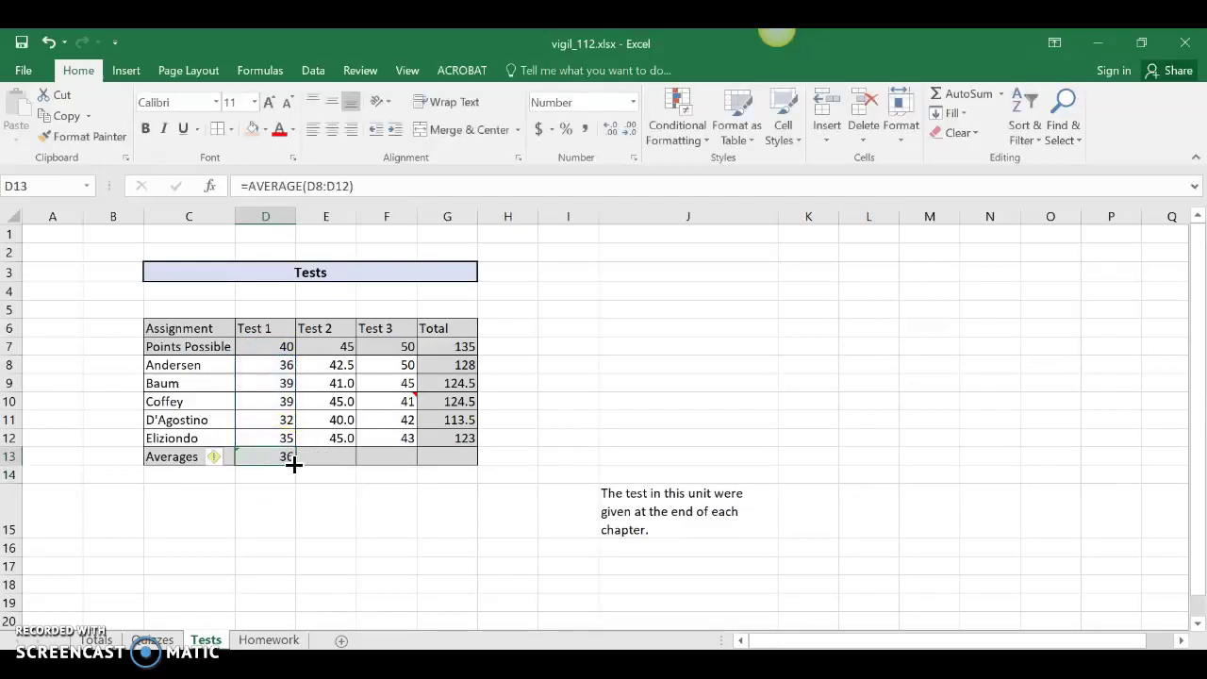
{"action": "left_click_drag", "start_coordinate": [293, 464], "coordinate": [393, 459]}
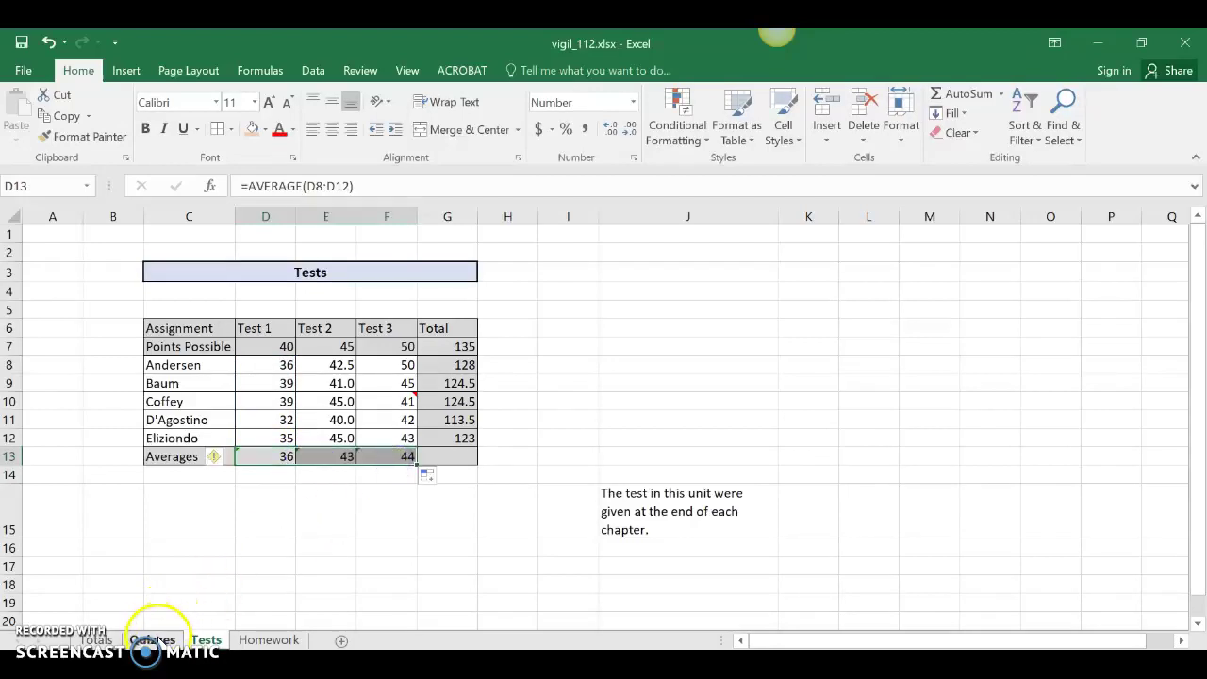
On the Quizzes sheet, enter an AutoSum of D7:F7 in cell G7 and fill the formula down through G12.
{"action": "left_click", "coordinate": [153, 641]}
{"action": "left_click", "coordinate": [451, 346]}
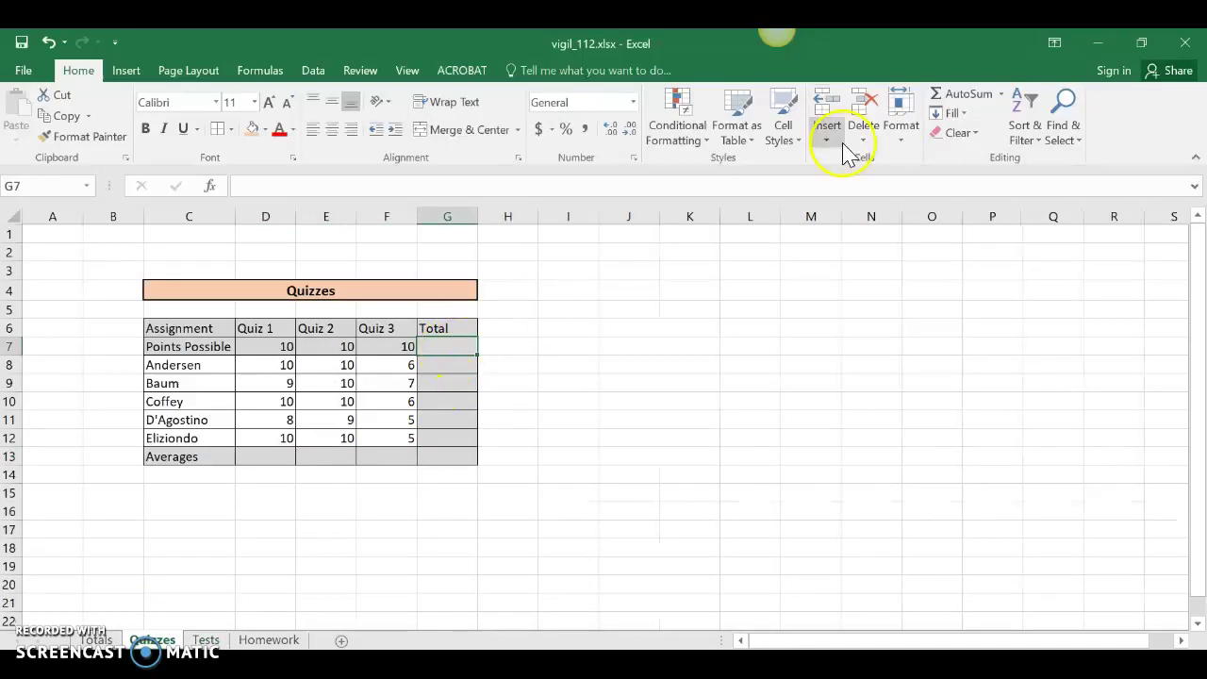
{"action": "left_click", "coordinate": [964, 94]}
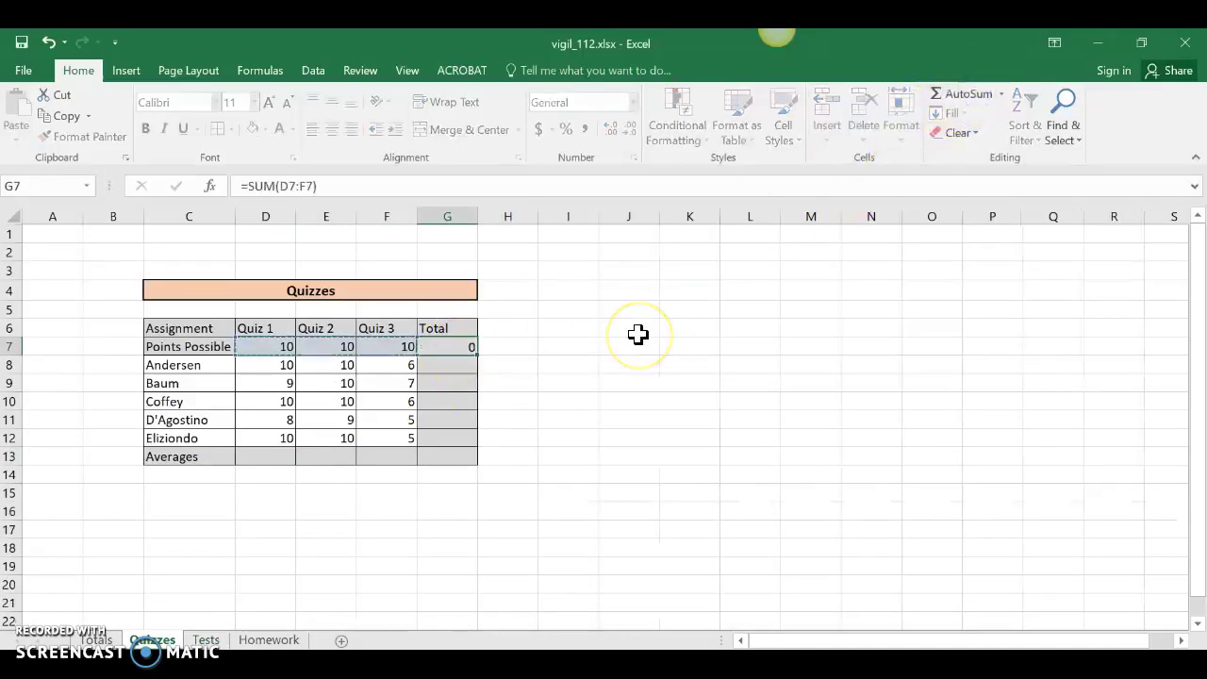
{"action": "key", "text": "Return"}
{"action": "left_click", "coordinate": [462, 344]}
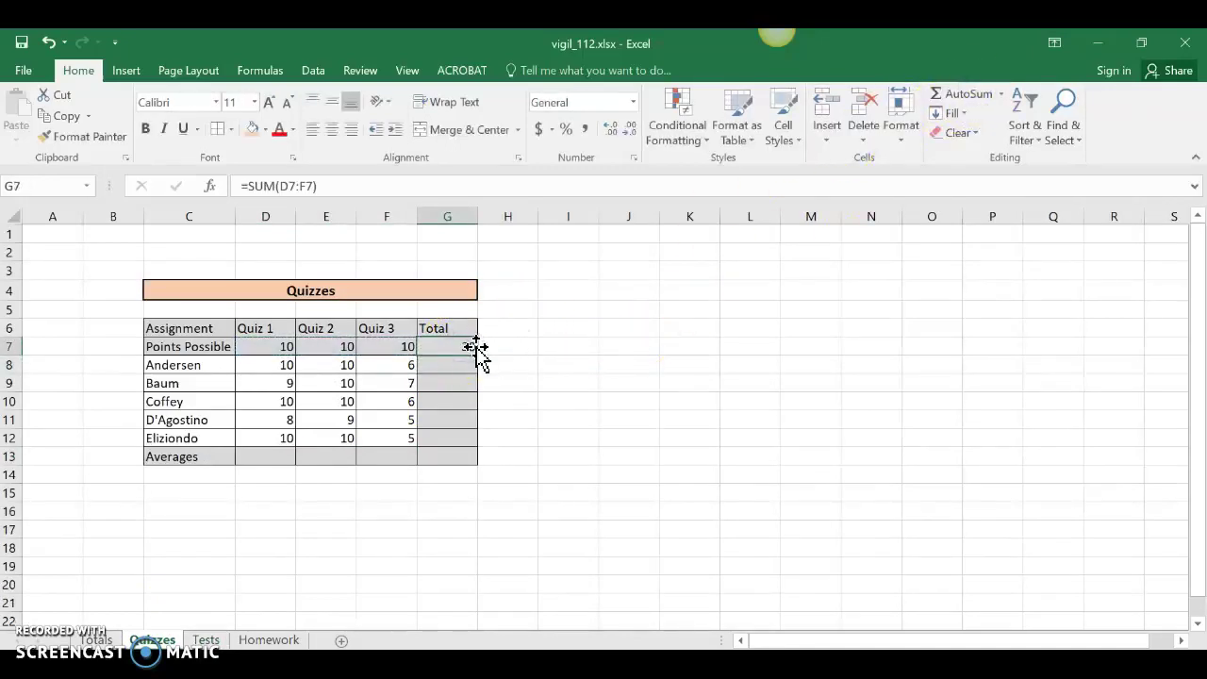
{"action": "left_click_drag", "start_coordinate": [477, 354], "coordinate": [466, 443]}
Enter the formula =AVERAGE(D8:D12) in cell D13 of the Quizzes sheet and fill it across to F13.
{"action": "left_click", "coordinate": [267, 458]}
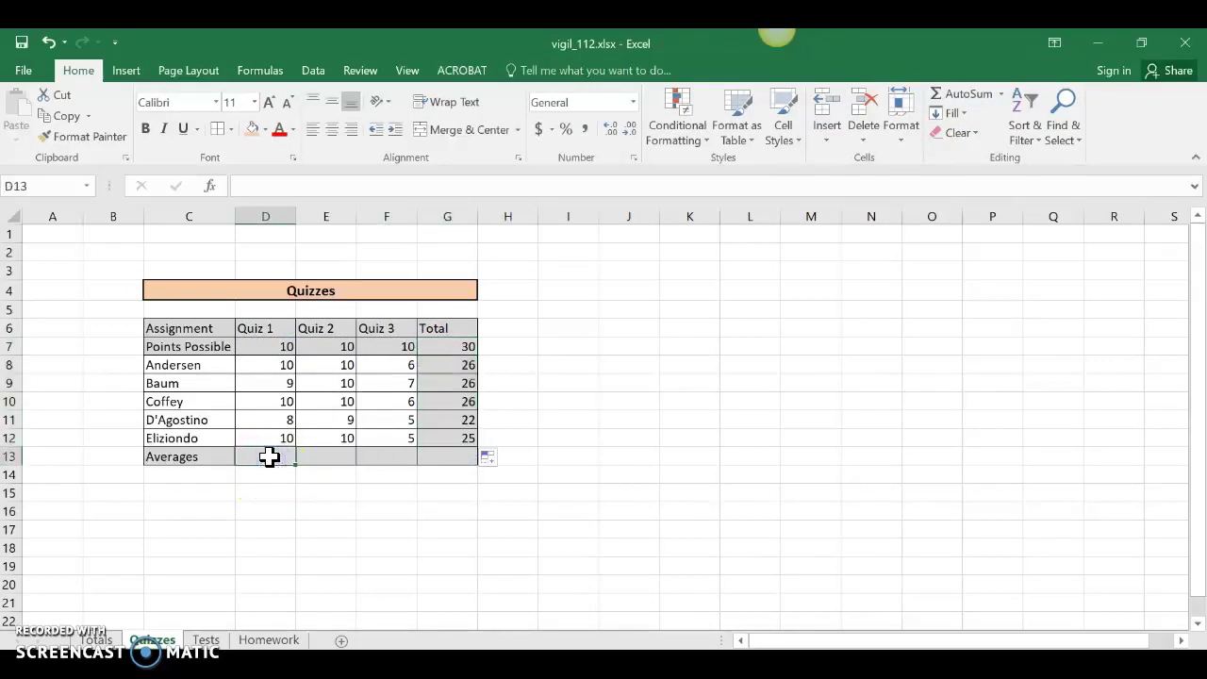
{"action": "type", "text": "=average("}
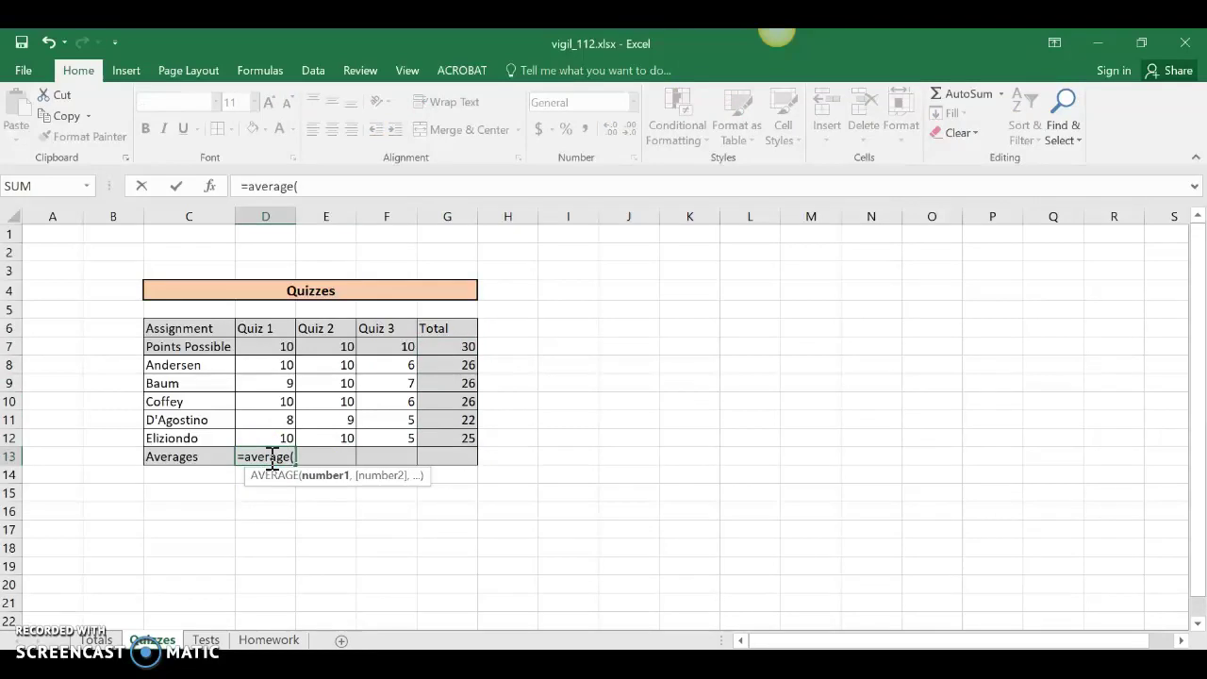
{"action": "left_click_drag", "start_coordinate": [271, 366], "coordinate": [270, 430]}
{"action": "key", "text": "Return"}
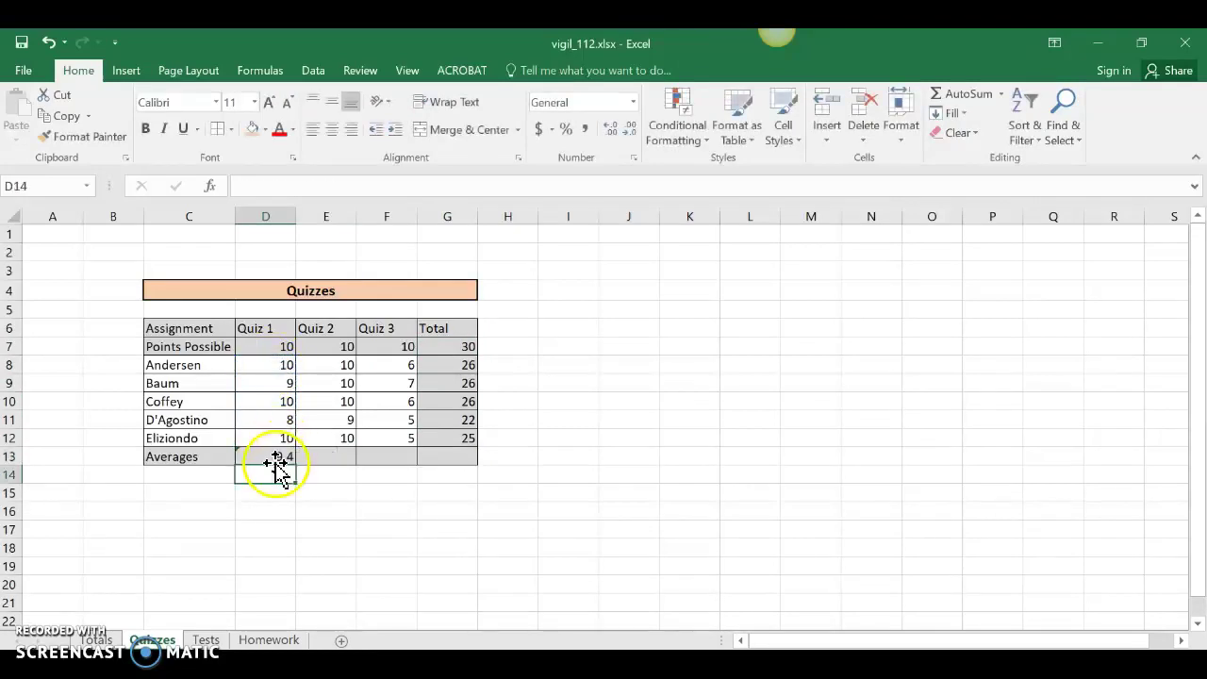
{"action": "left_click", "coordinate": [274, 456]}
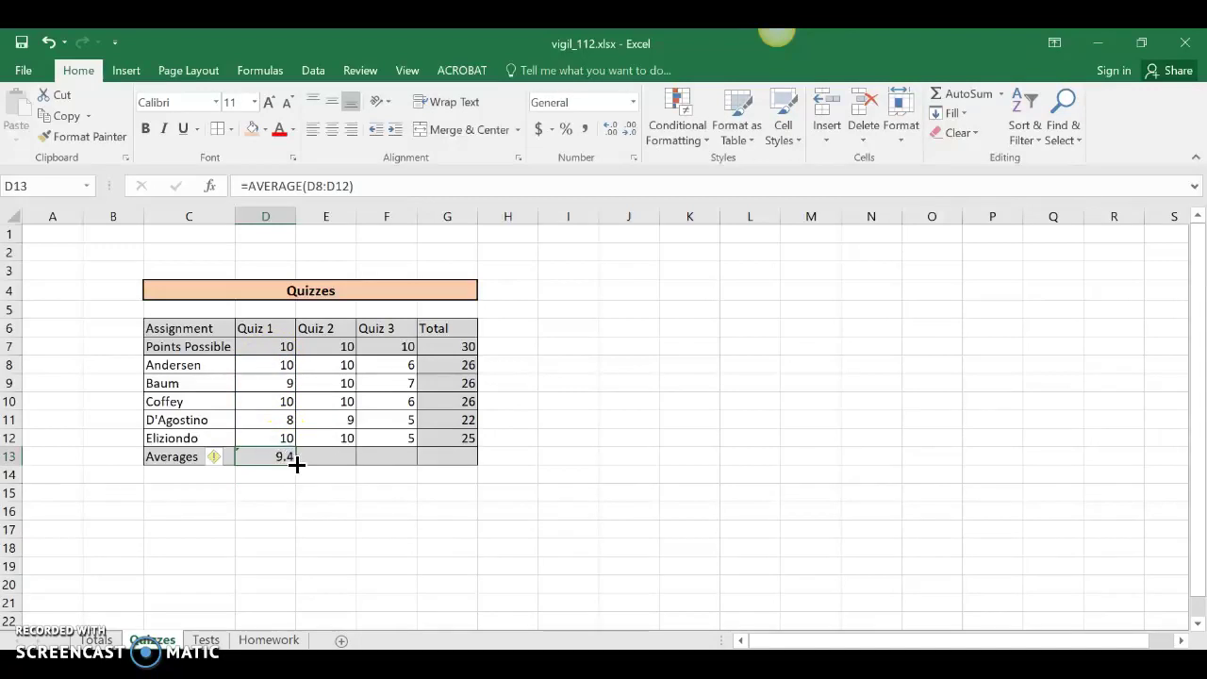
{"action": "left_click_drag", "start_coordinate": [295, 462], "coordinate": [394, 454]}
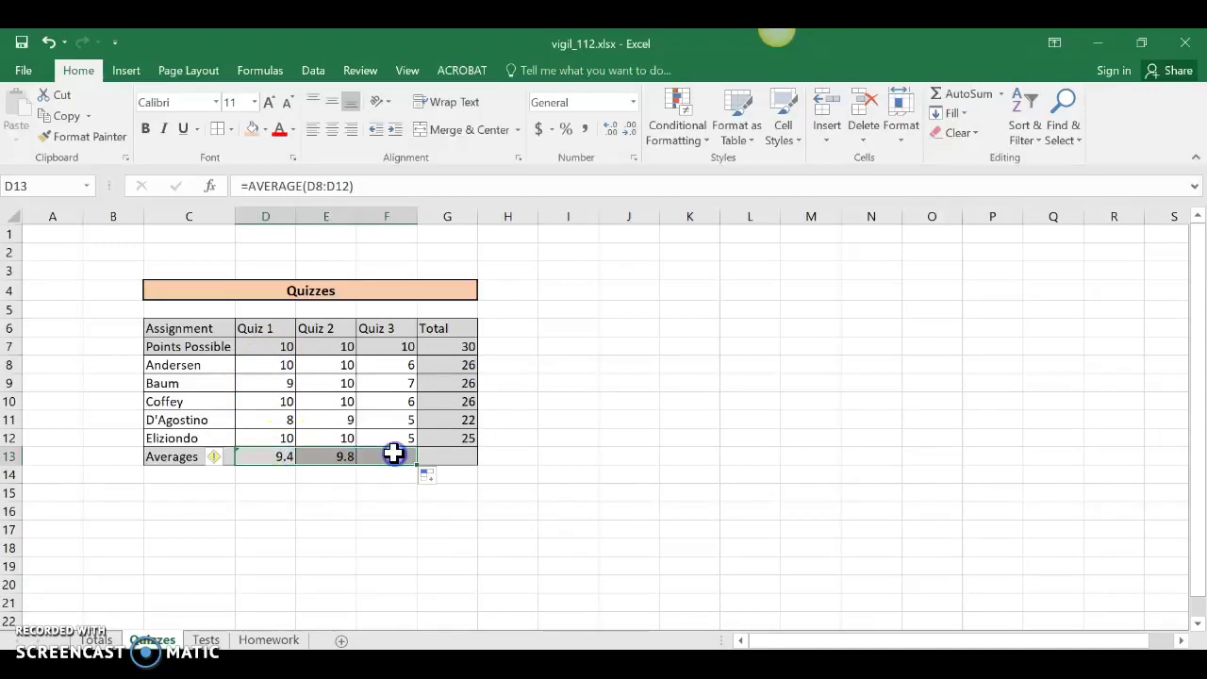
{"action": "left_click", "coordinate": [346, 543]}
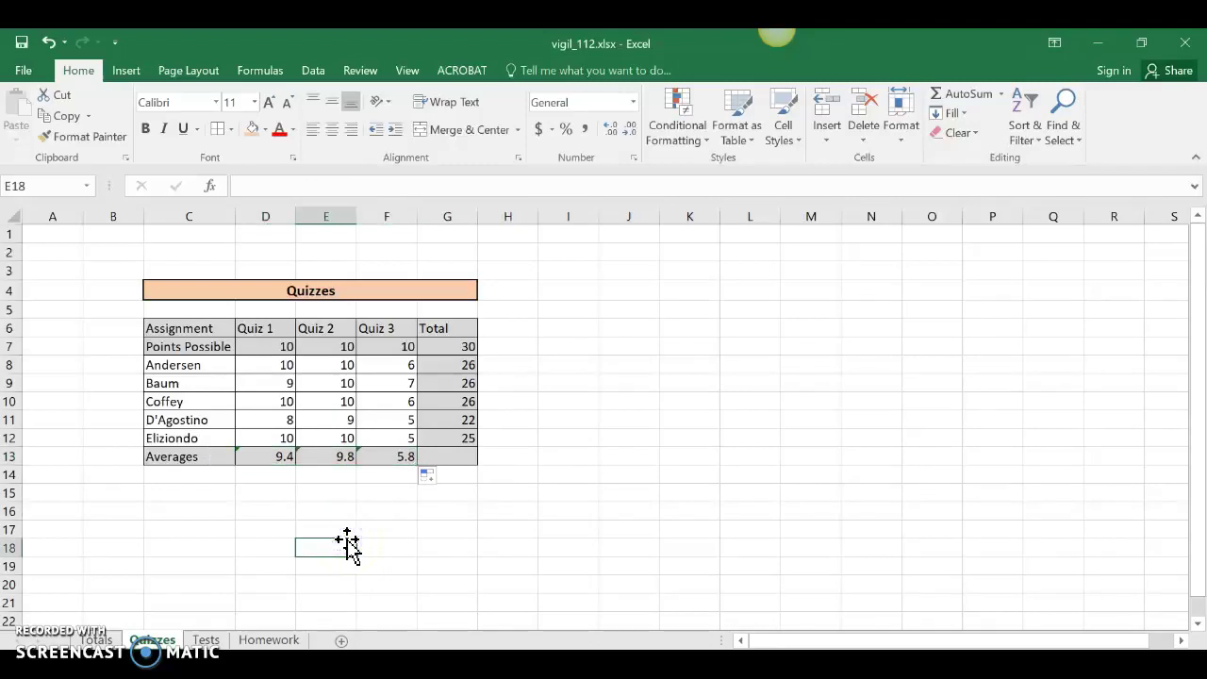